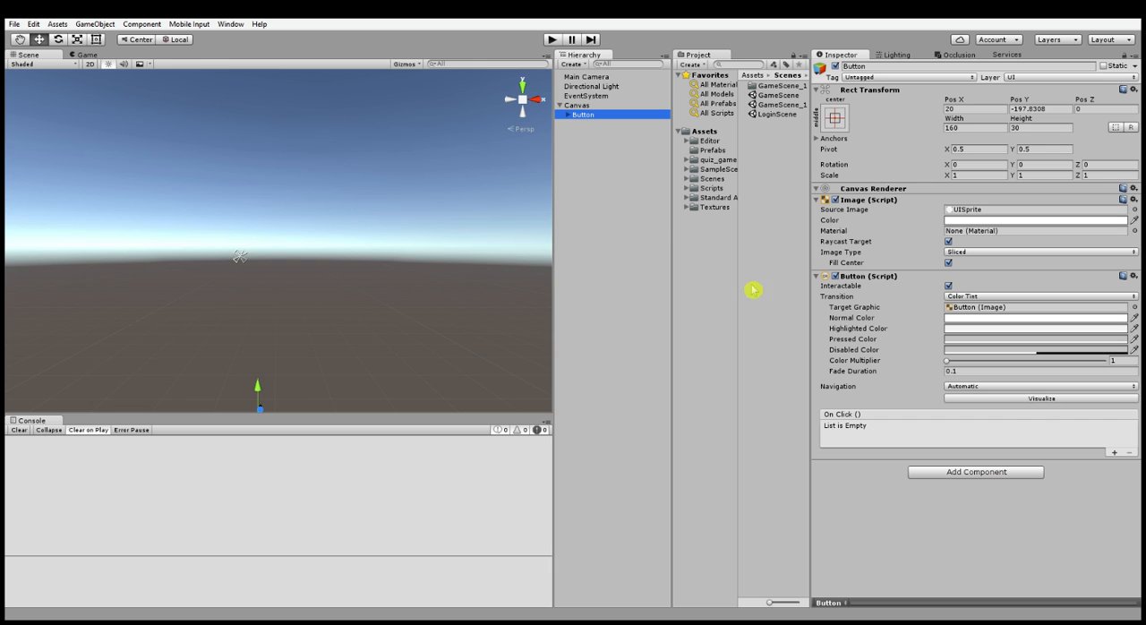
- Inspect the component settings of the Canvas and its child Button
{"action": "left_click", "coordinate": [598, 106]}
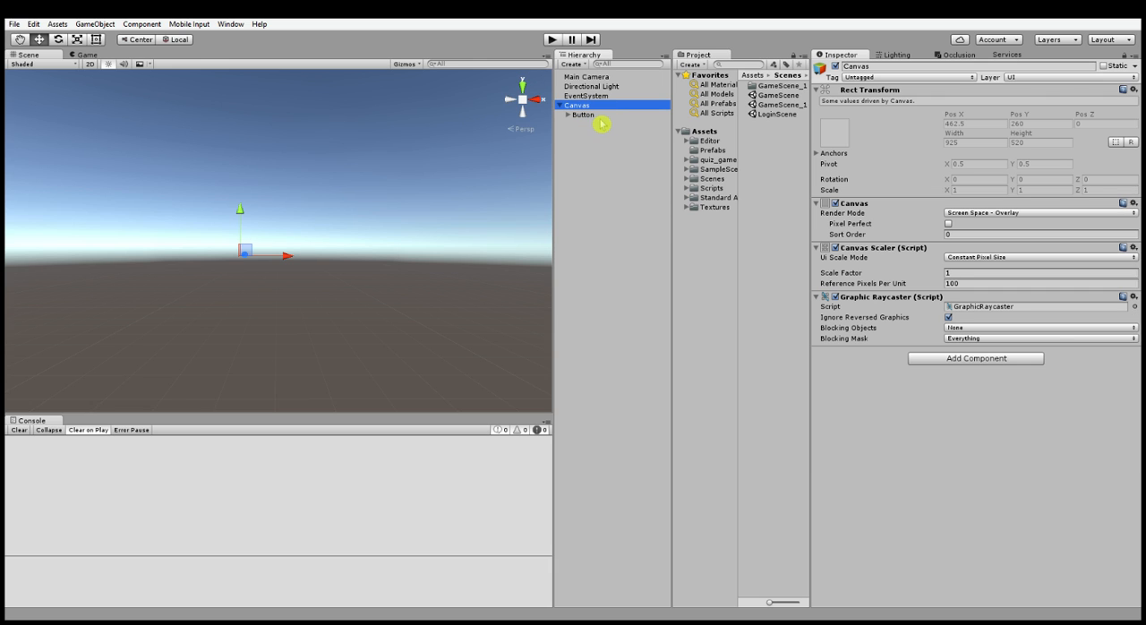
{"action": "left_click", "coordinate": [602, 116]}
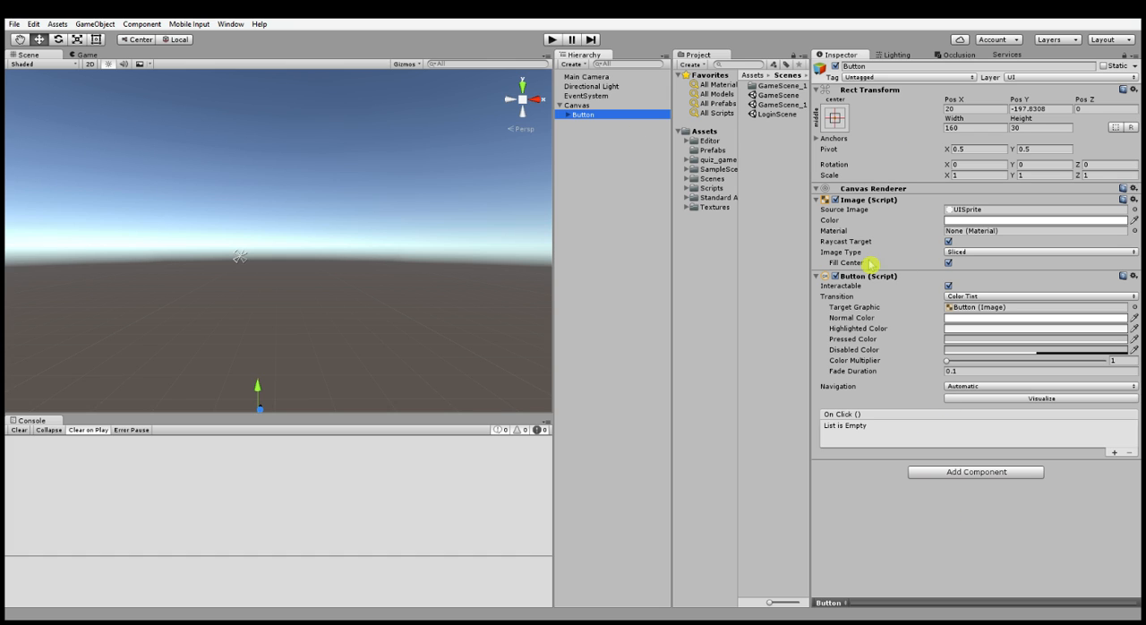
{"action": "left_click", "coordinate": [621, 157]}
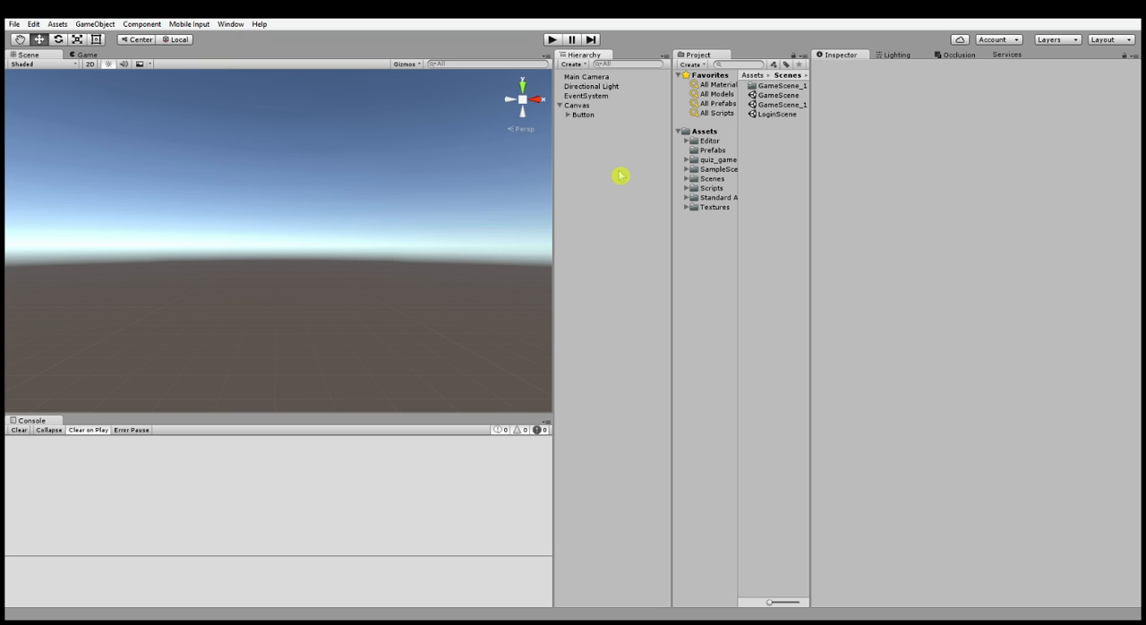
{"action": "left_click", "coordinate": [579, 106]}
{"action": "left_click", "coordinate": [586, 115]}
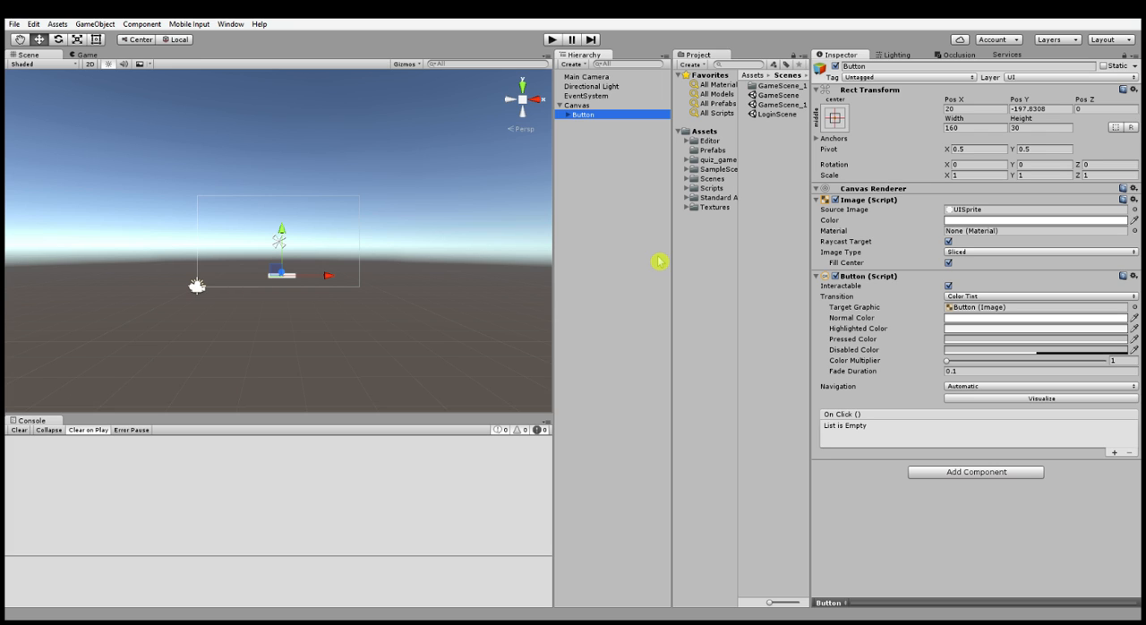
- Add a second UI button under the Canvas and delete it again
{"action": "left_click", "coordinate": [576, 133]}
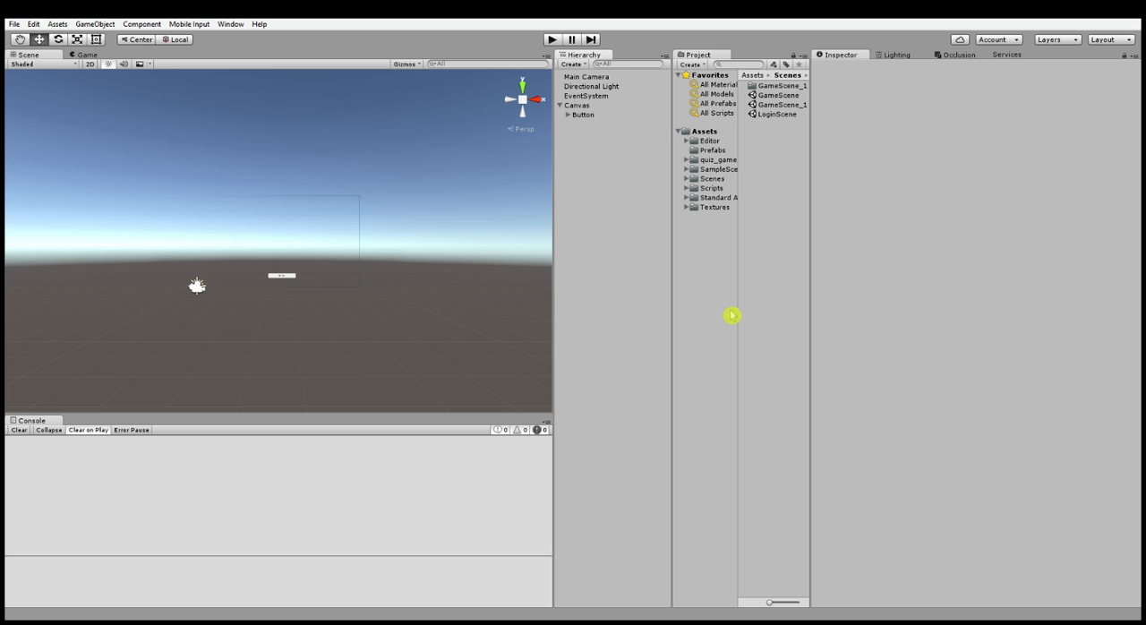
{"action": "left_click", "coordinate": [737, 341]}
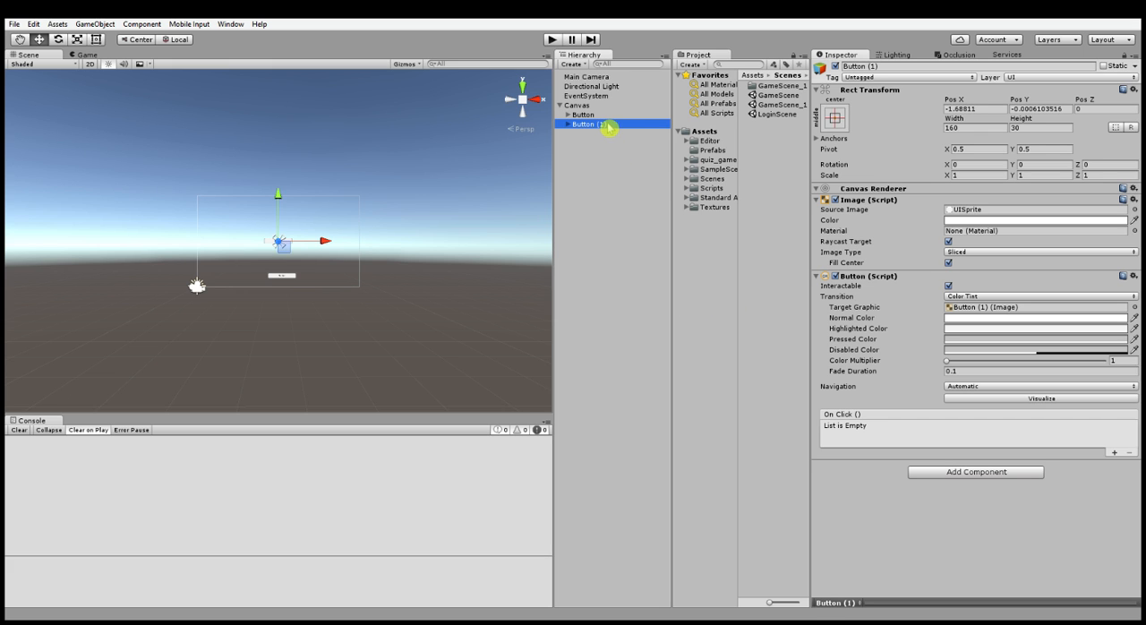
{"action": "key", "text": "Delete"}
- Compare the Canvas and Button components and examine how the Button appears in the scene
{"action": "left_click", "coordinate": [581, 106]}
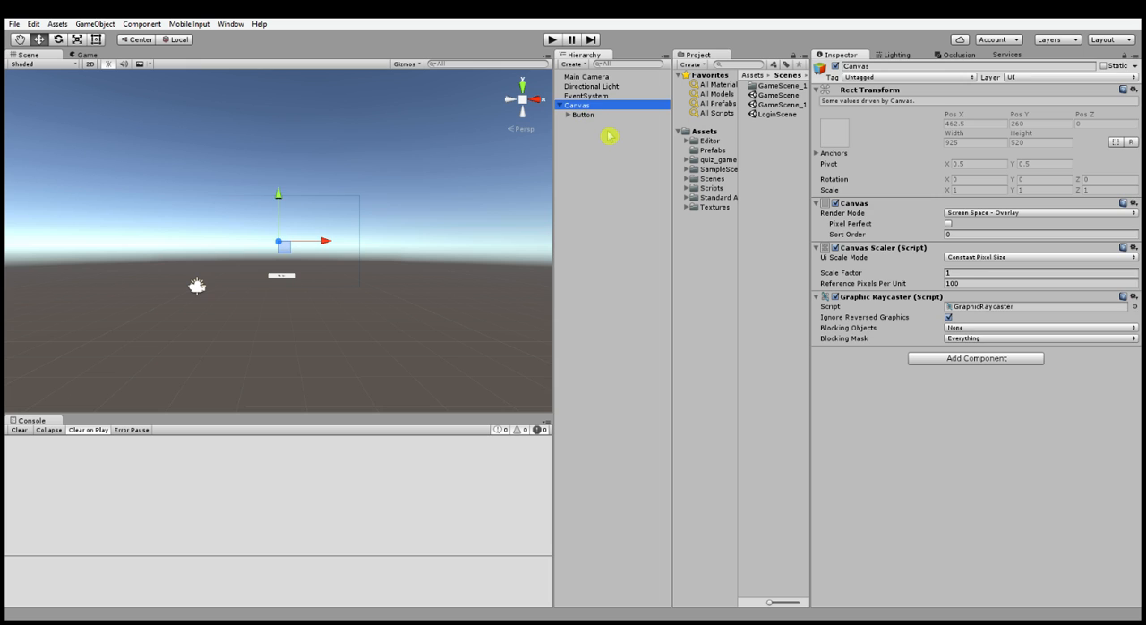
{"action": "left_click", "coordinate": [602, 116]}
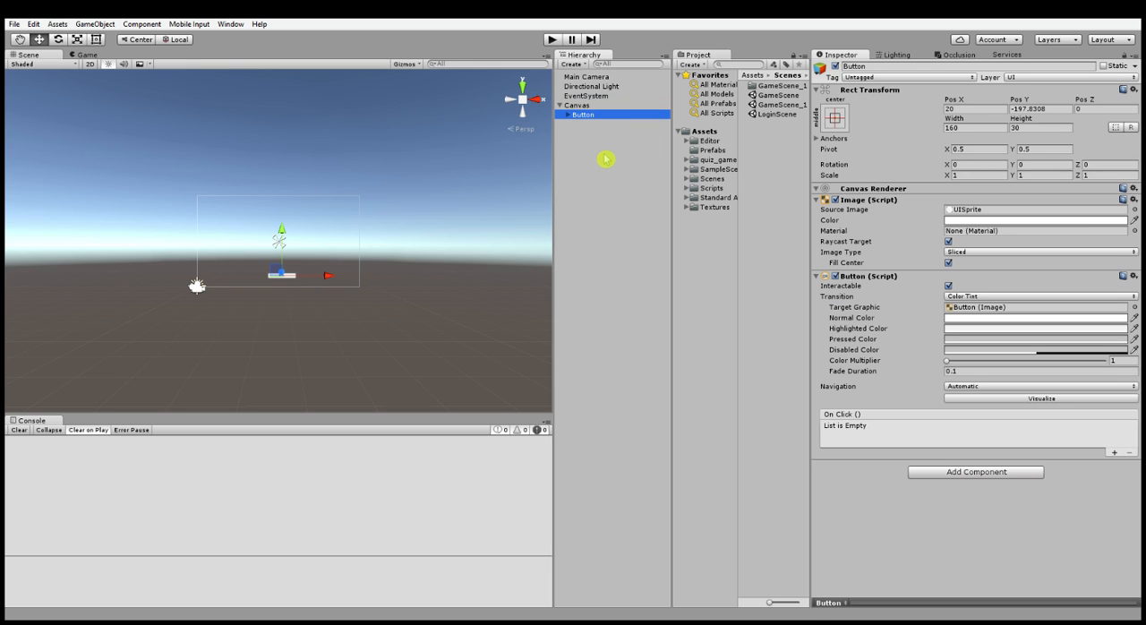
{"action": "left_click", "coordinate": [581, 105]}
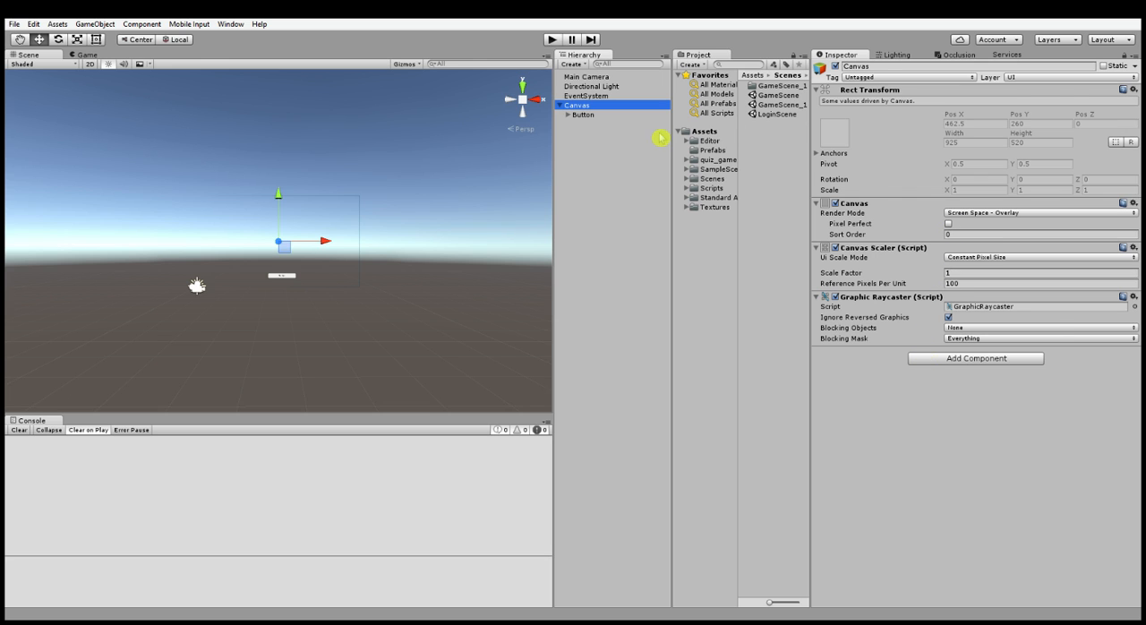
{"action": "left_click", "coordinate": [632, 118]}
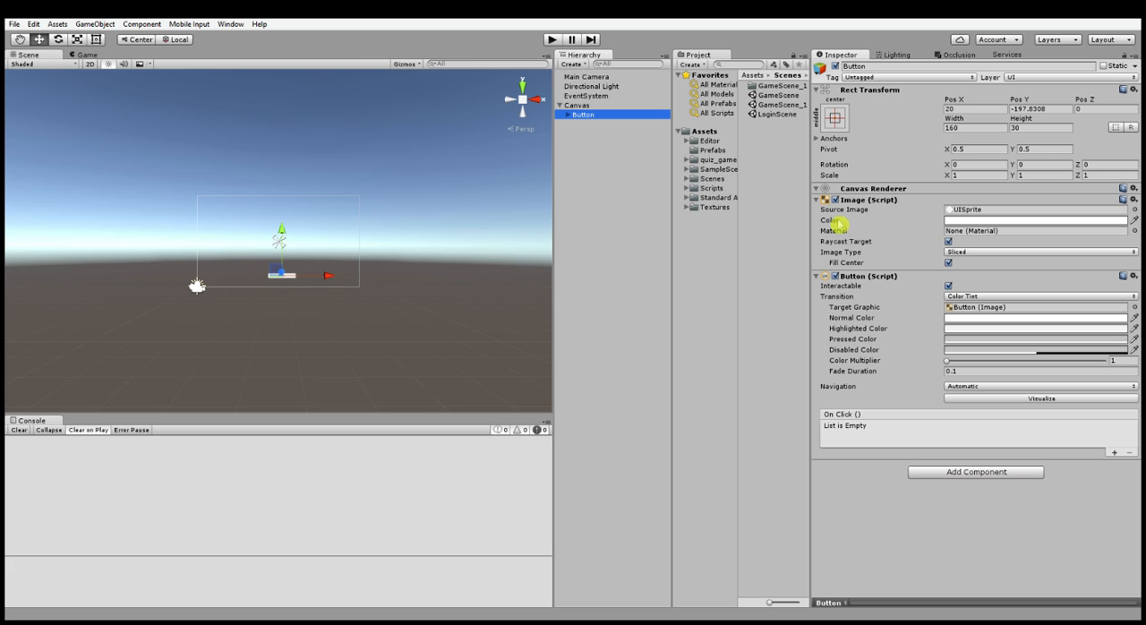
{"action": "mouse_move", "coordinate": [461, 319]}
{"action": "right_mouse_down"}
{"action": "mouse_move", "coordinate": [455, 352]}
{"action": "mouse_move", "coordinate": [460, 326]}
{"action": "right_mouse_up"}
{"action": "key", "text": "w"}
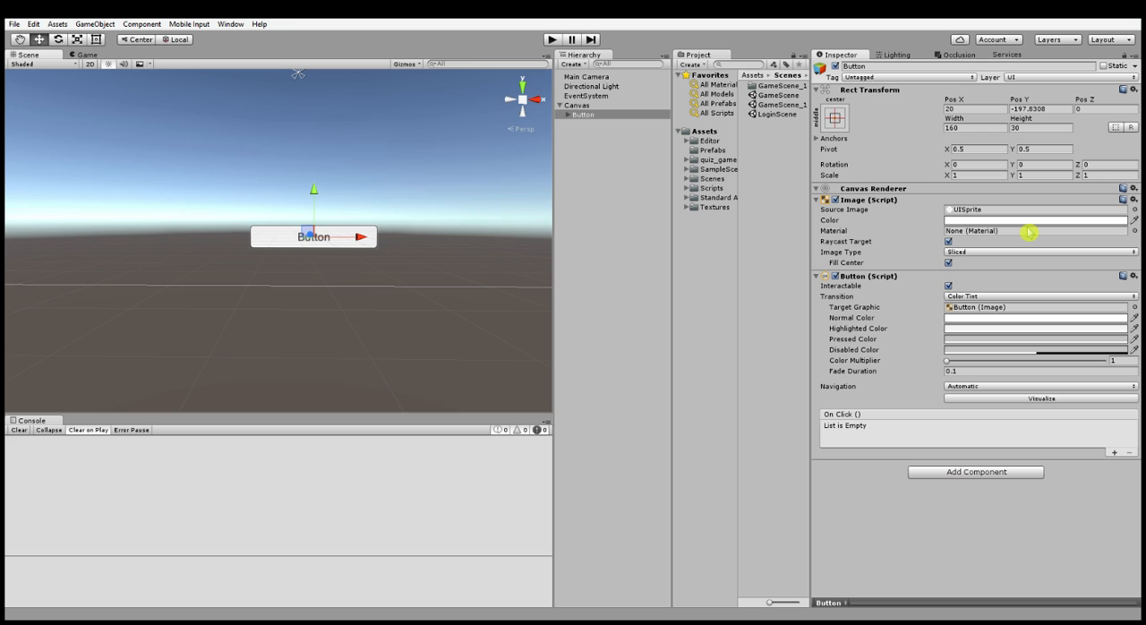
{"action": "left_click_drag", "start_coordinate": [542, 250], "coordinate": [467, 262], "text": "alt"}
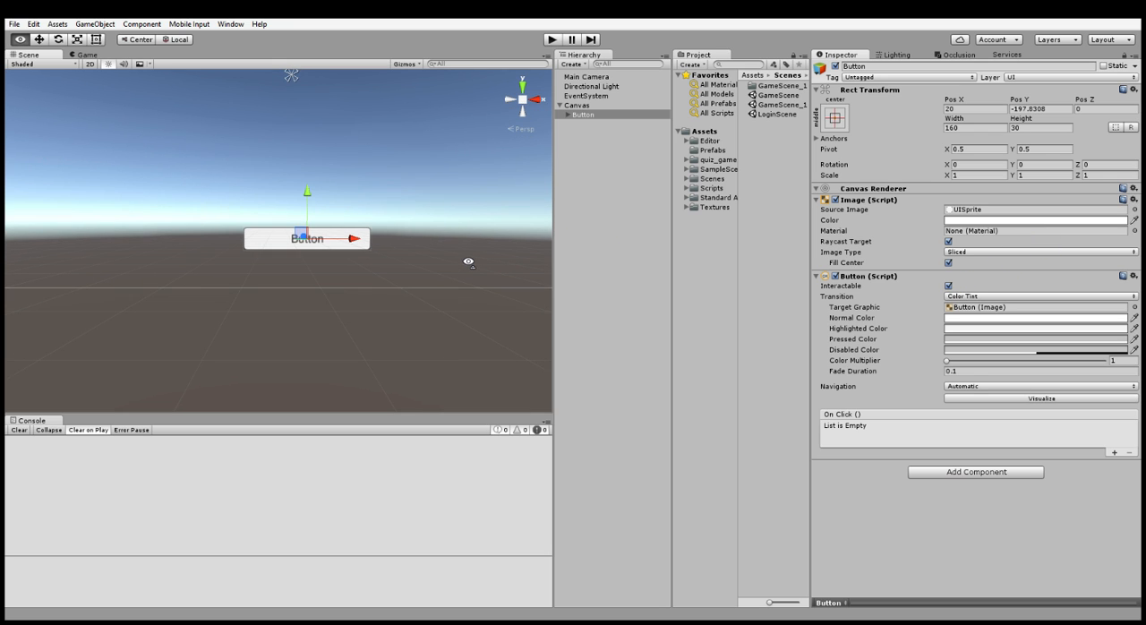
{"action": "key", "text": "d"}
{"action": "right_click_drag", "start_coordinate": [469, 261], "coordinate": [469, 261]}
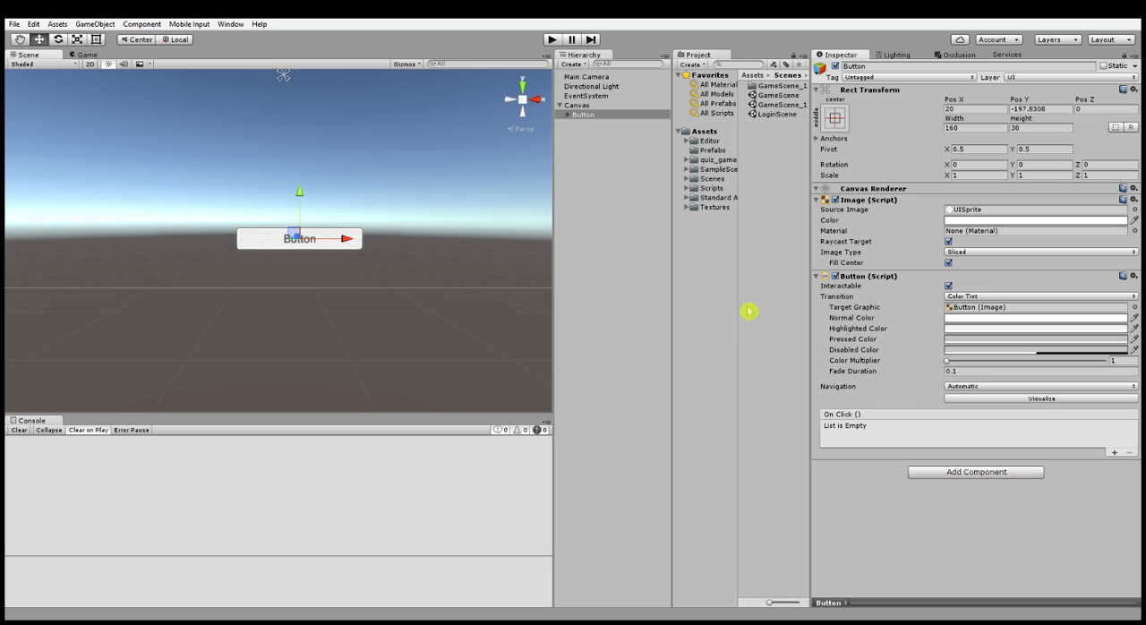
{"action": "left_click_drag", "start_coordinate": [448, 286], "coordinate": [420, 181], "text": "alt"}
{"action": "right_click_drag", "start_coordinate": [420, 181], "coordinate": [451, 301]}
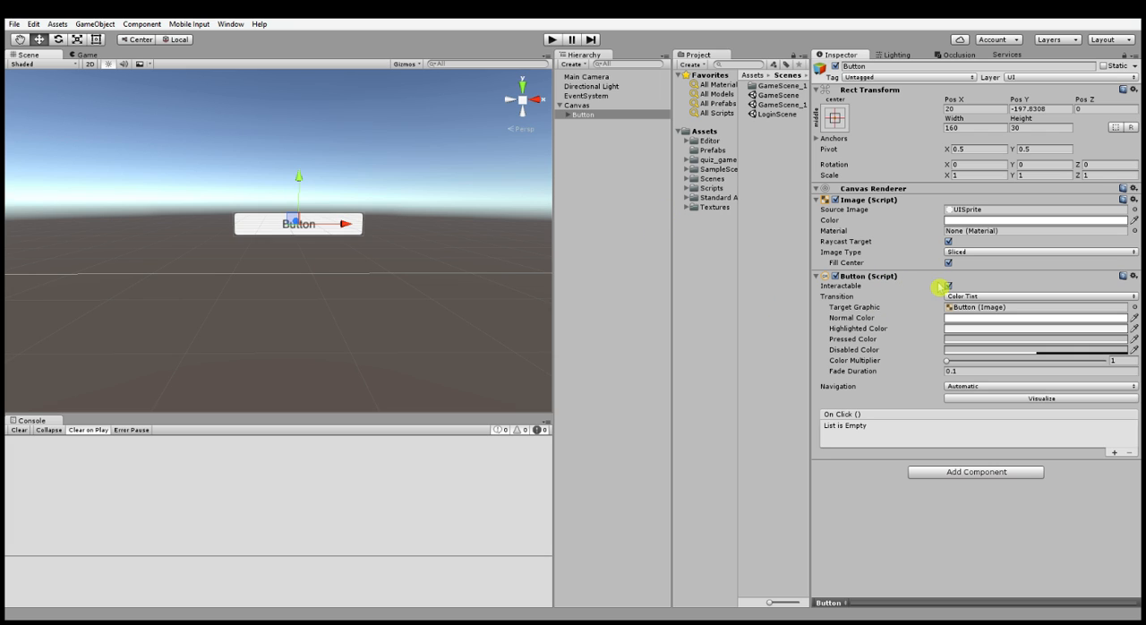
- Move the Button script component above the Image component and back down below it
{"action": "left_click", "coordinate": [1135, 277]}
{"action": "left_click", "coordinate": [1101, 324]}
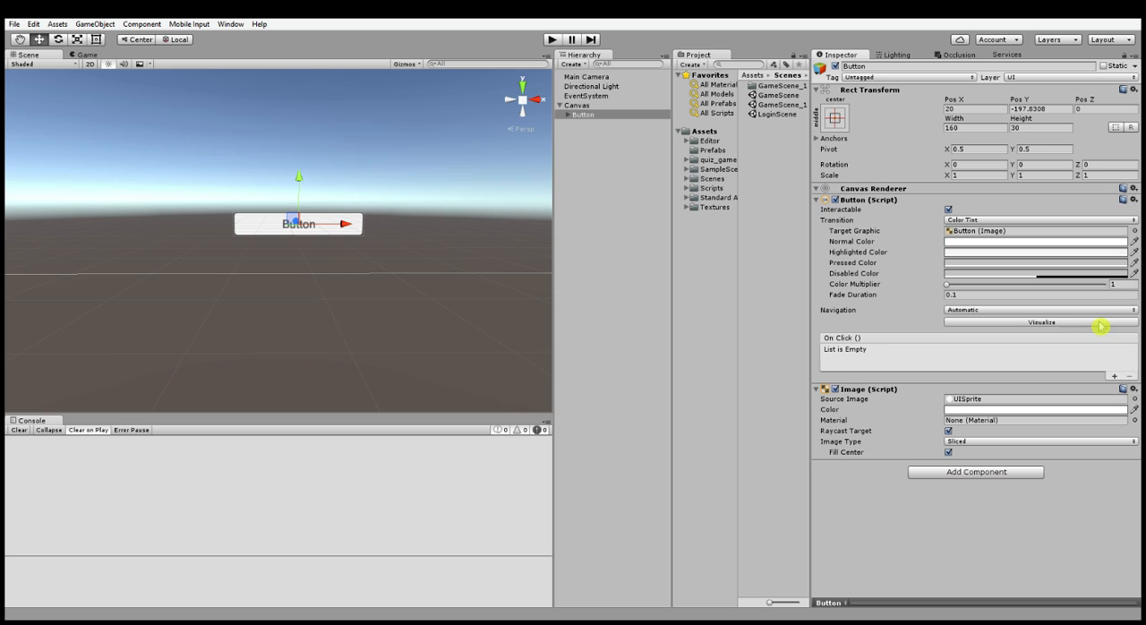
{"action": "left_click", "coordinate": [1131, 200]}
{"action": "left_click", "coordinate": [1086, 263]}
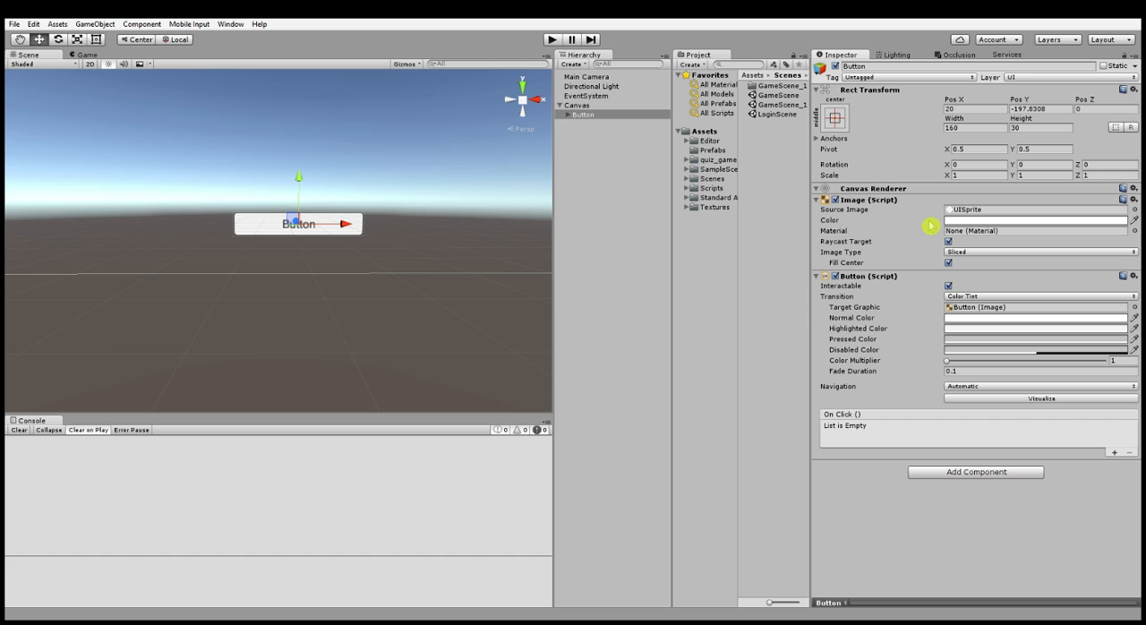
- Remove the Image component from the Button and test the scene in play mode, then stop it
{"action": "left_click", "coordinate": [1134, 203]}
{"action": "left_click", "coordinate": [1093, 231]}
{"action": "left_click_drag", "start_coordinate": [490, 309], "coordinate": [436, 291], "text": "alt"}
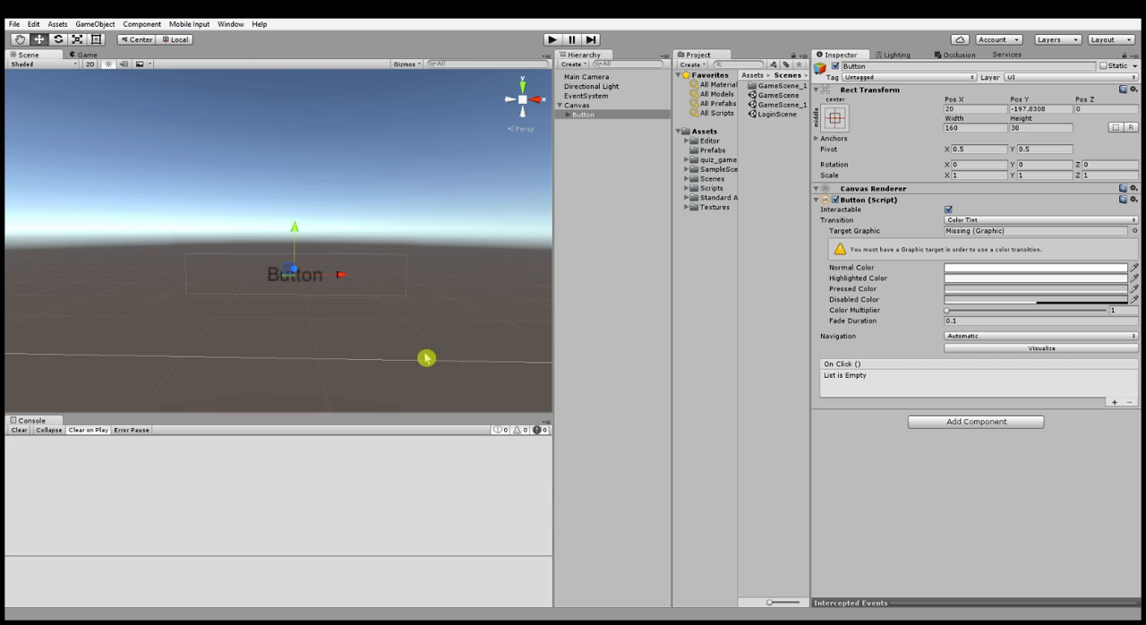
{"action": "left_click", "coordinate": [549, 40]}
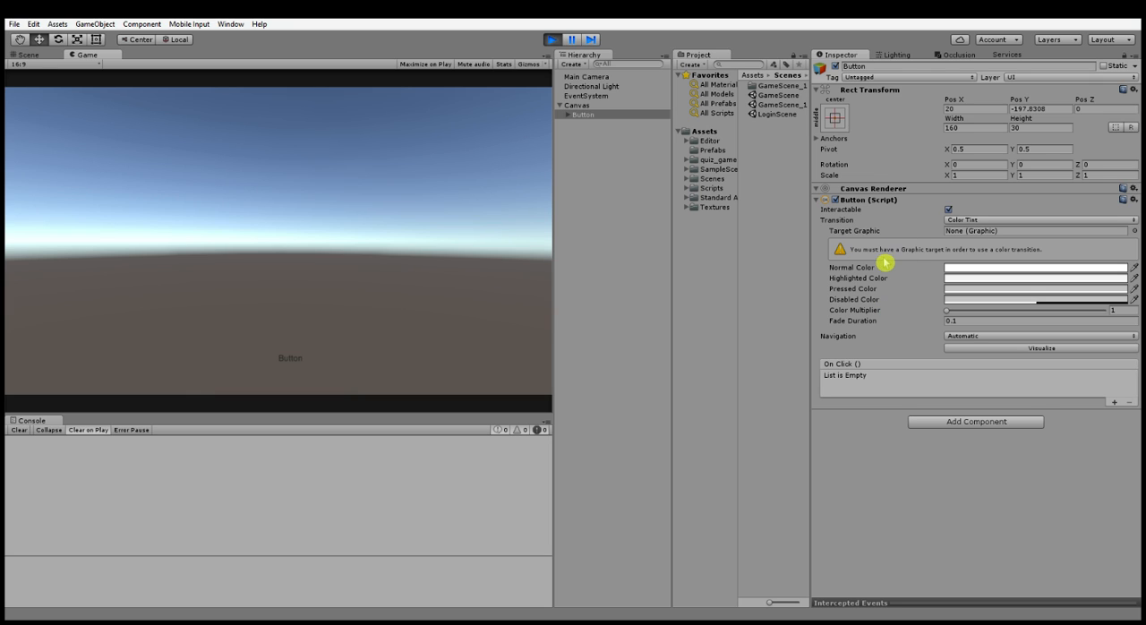
{"action": "left_click", "coordinate": [553, 41]}
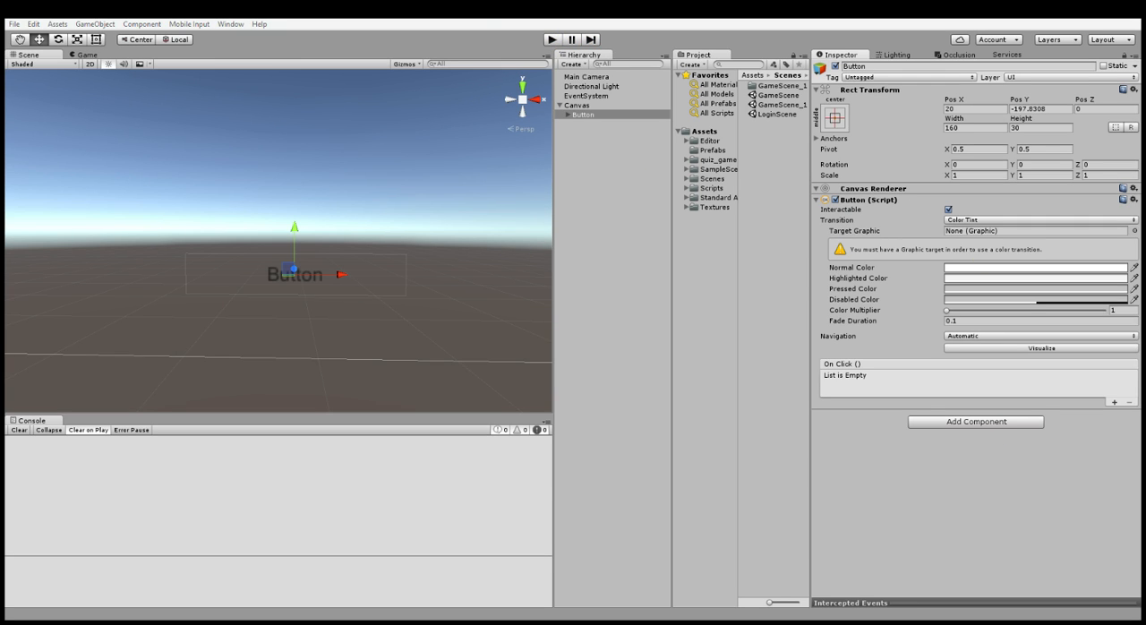
- Add an Image component back to the Button with UISprite as its source image
{"action": "left_click", "coordinate": [953, 280]}
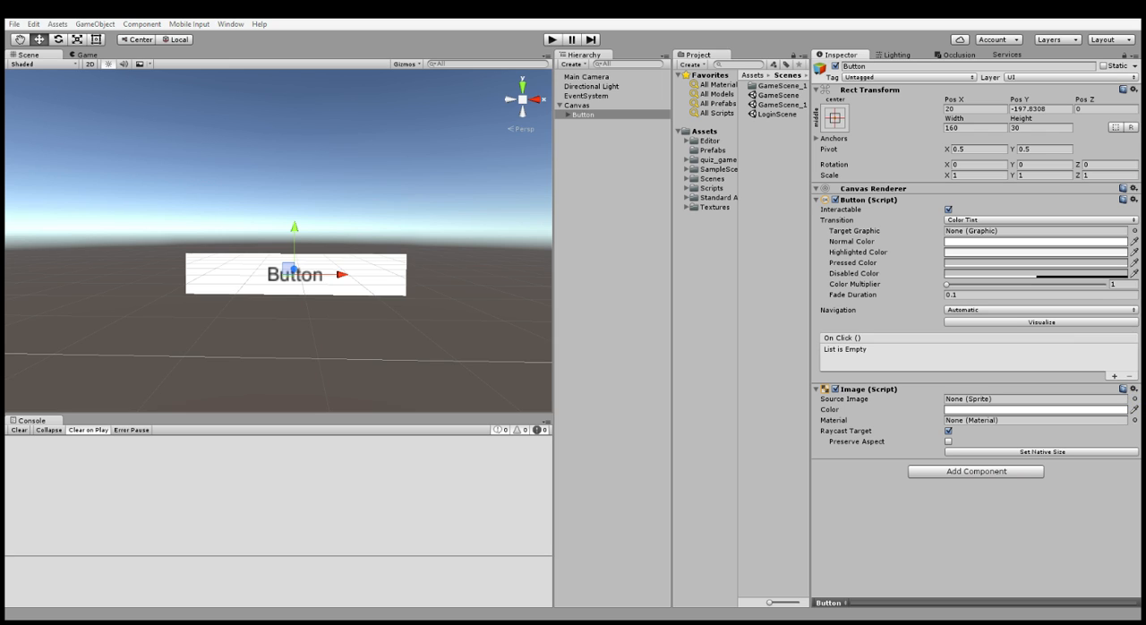
{"action": "left_click", "coordinate": [1122, 404]}
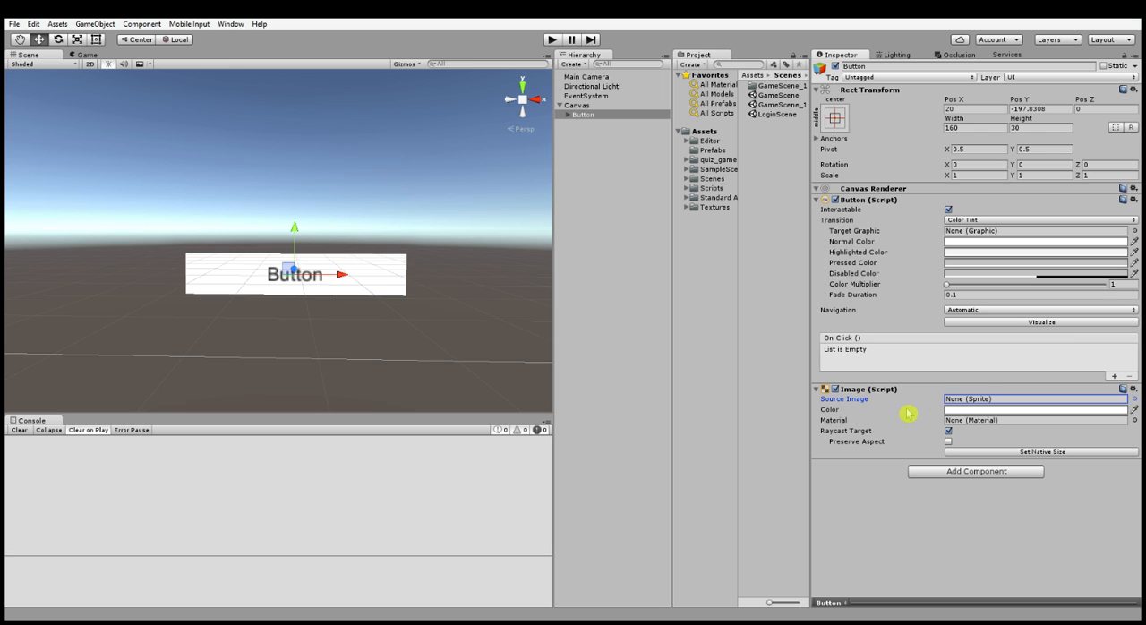
{"action": "left_click", "coordinate": [1133, 401]}
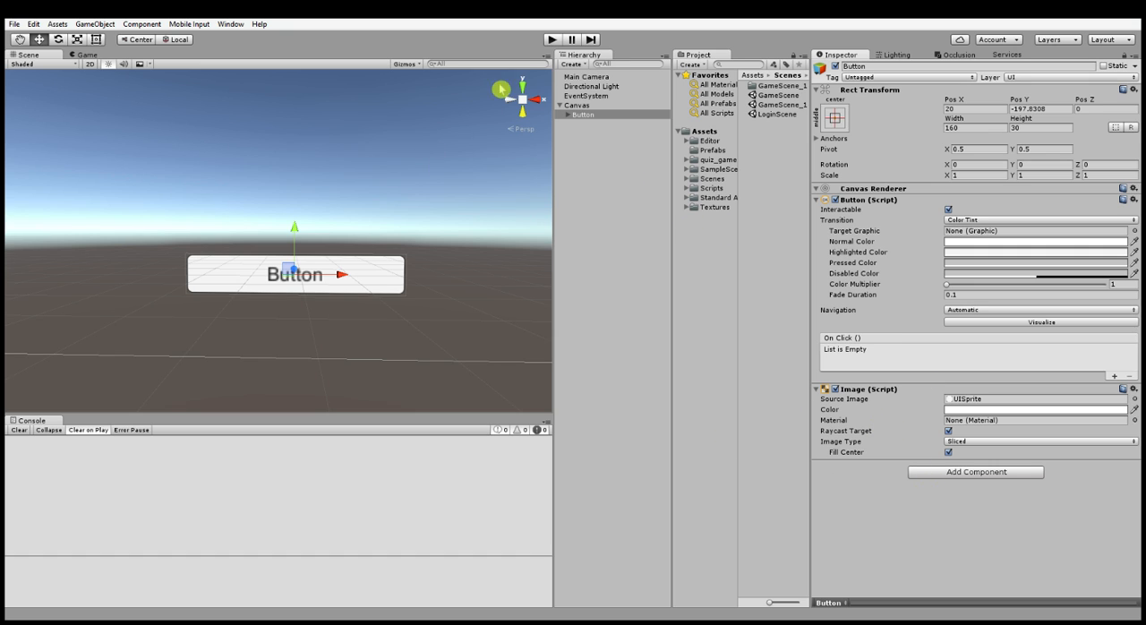
- Delete the Button under the Canvas and create an empty child object in its place
{"action": "left_click", "coordinate": [578, 106]}
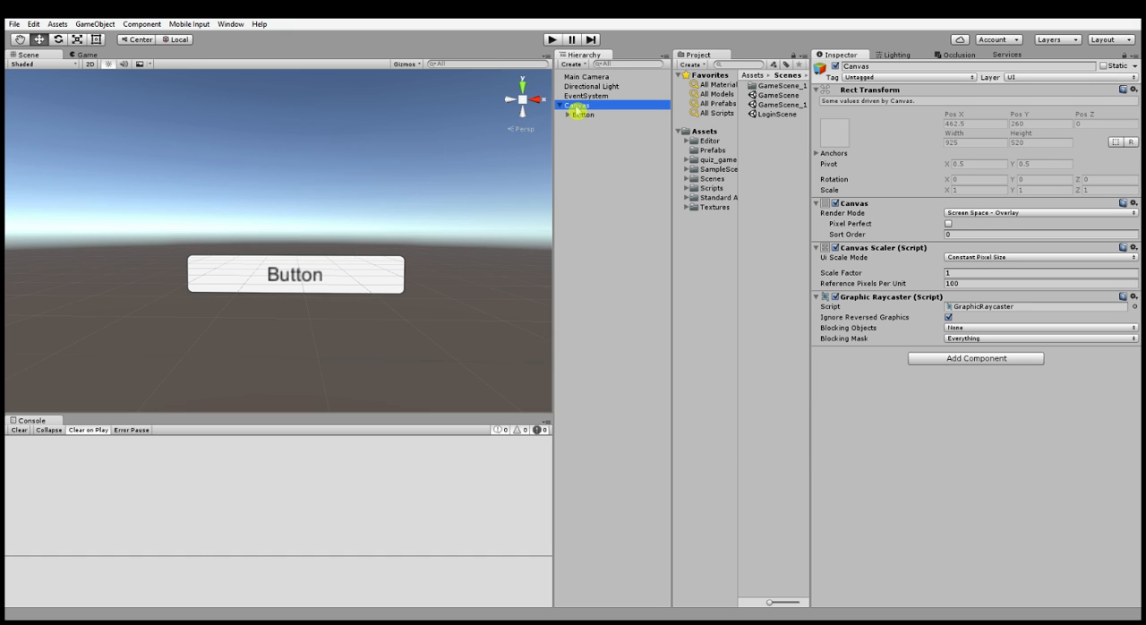
{"action": "key", "text": "Delete"}
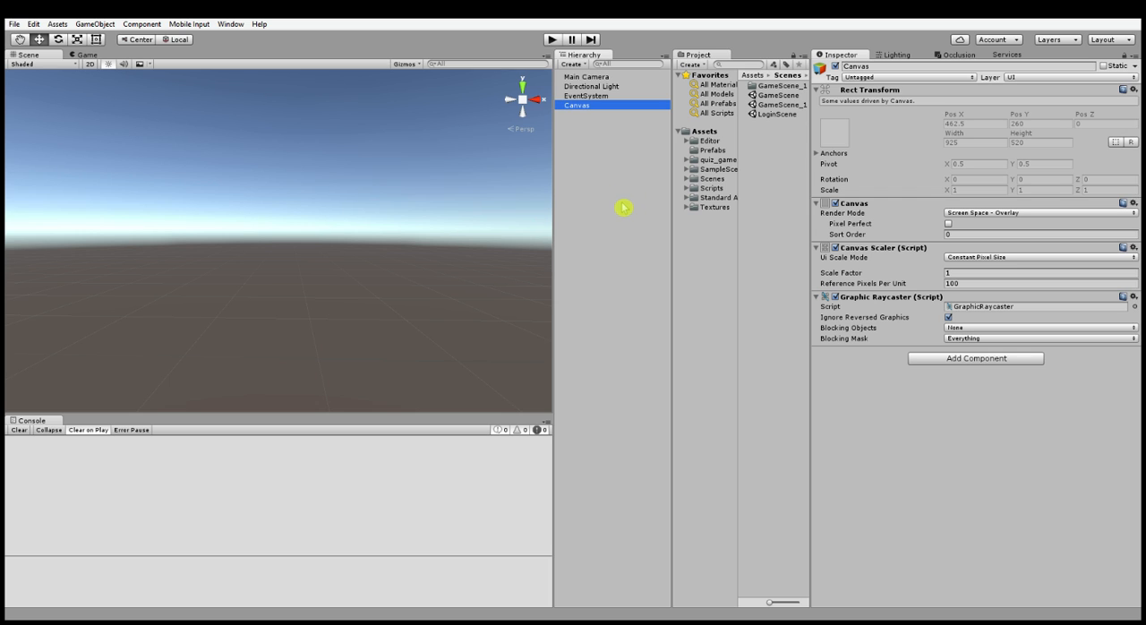
{"action": "left_click", "coordinate": [580, 166]}
{"action": "left_click", "coordinate": [580, 107]}
{"action": "key", "text": "alt+shift+n"}
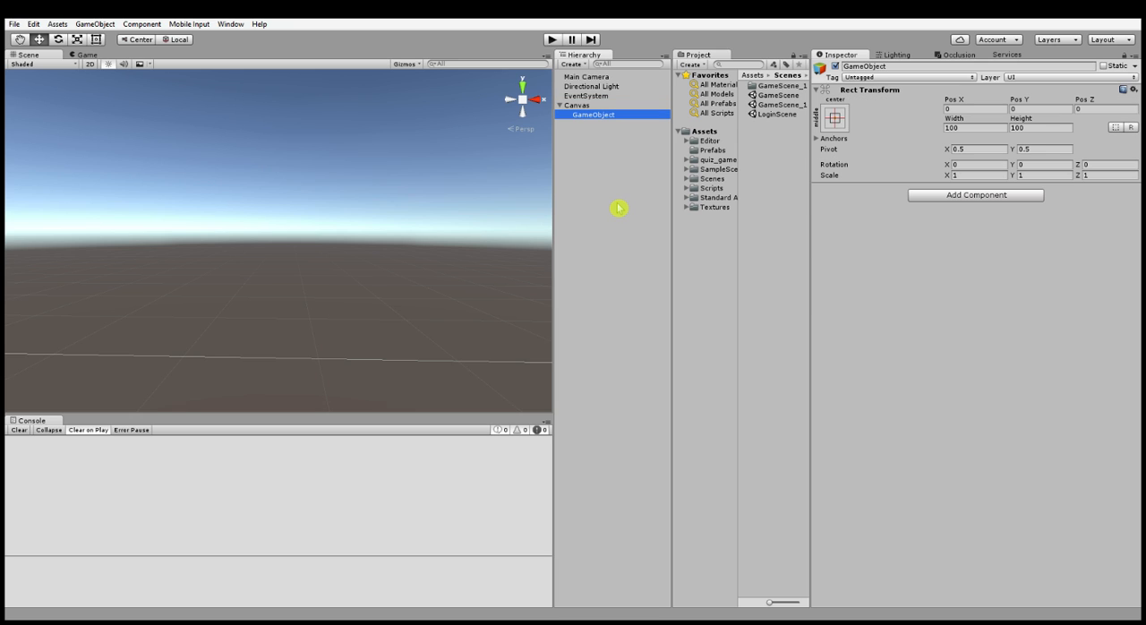
- Rename the empty Canvas child object as Button
{"action": "left_click", "coordinate": [926, 66]}
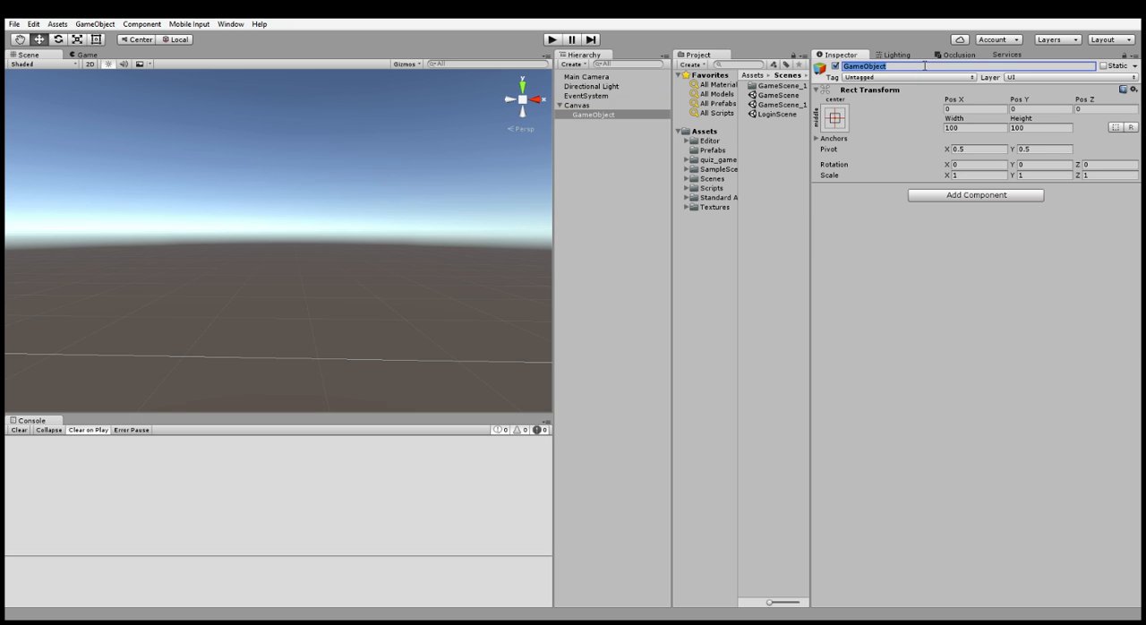
{"action": "type", "text": "Button"}
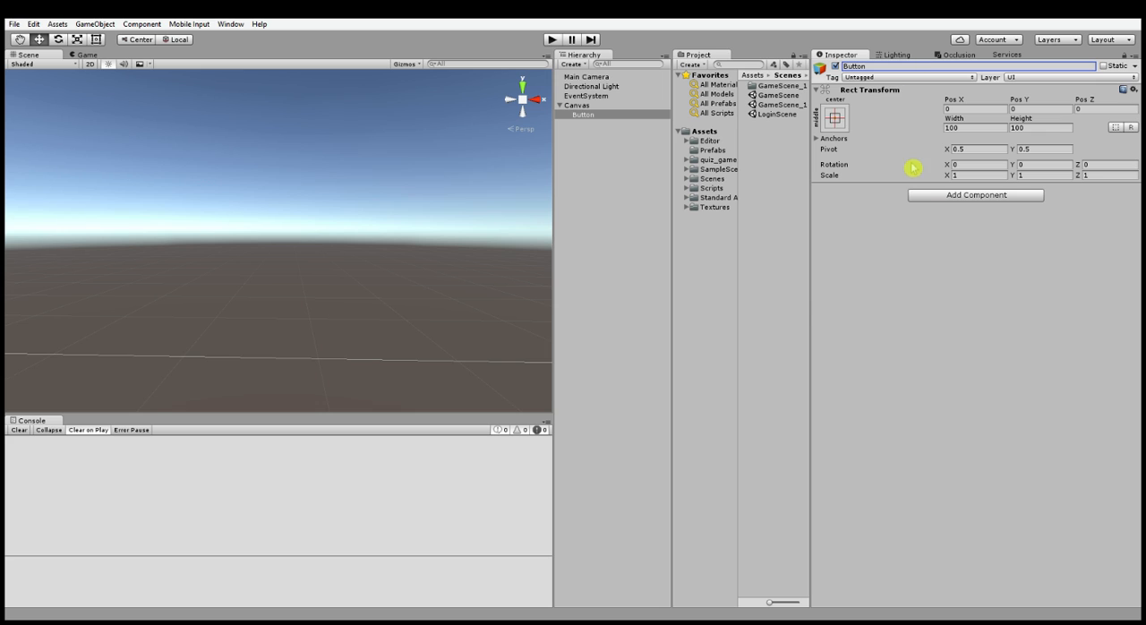
{"action": "key", "text": "Return"}
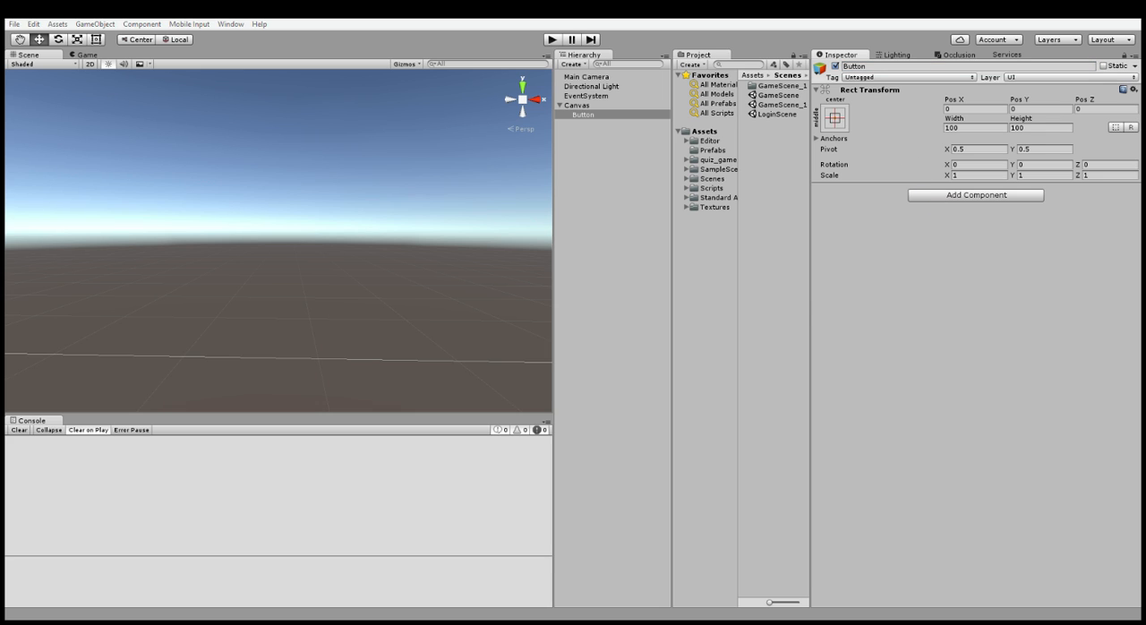
- Add a Canvas Renderer and an Image component to the new Button object
{"action": "left_click", "coordinate": [951, 267]}
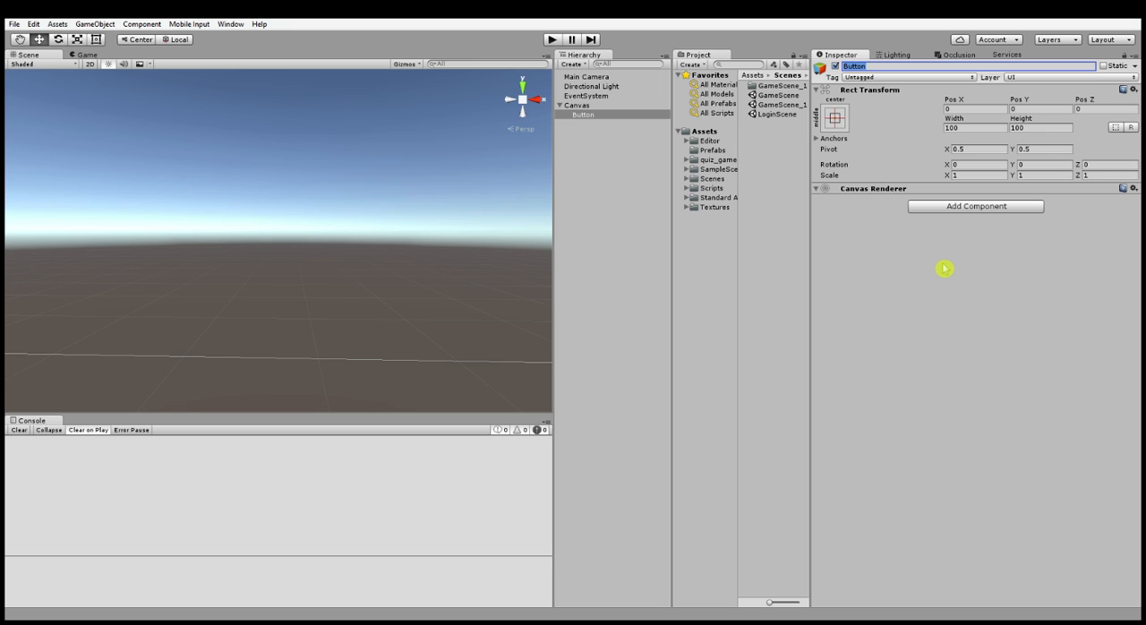
{"action": "left_click", "coordinate": [951, 210]}
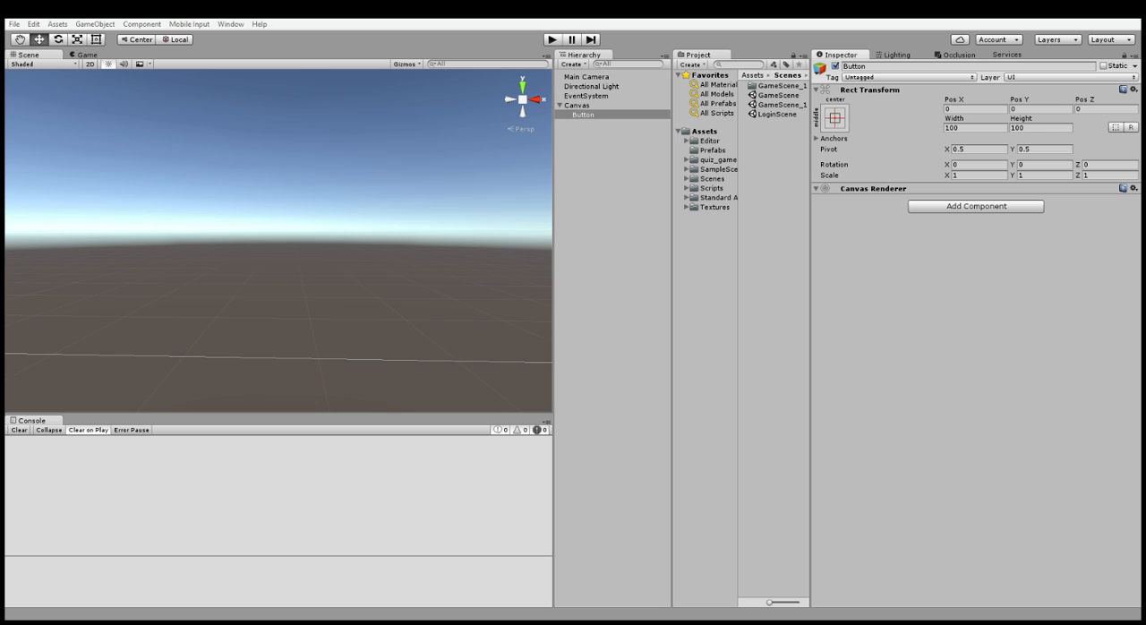
{"action": "left_click", "coordinate": [953, 205]}
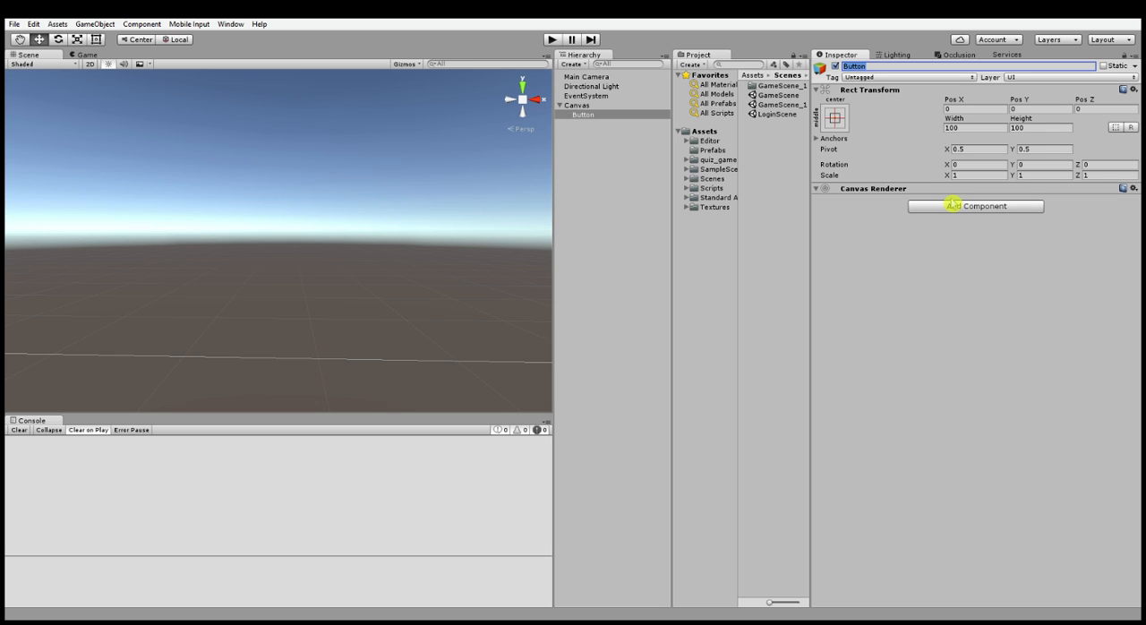
{"action": "left_click", "coordinate": [990, 211]}
{"action": "key", "text": "Return"}
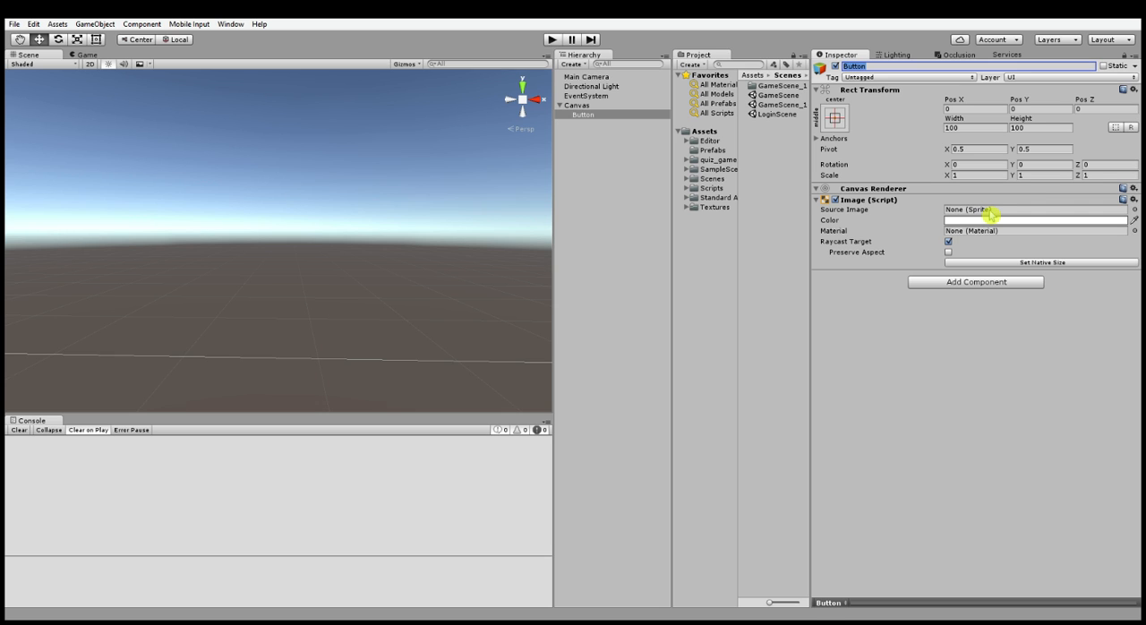
- Set the Image component's source image to UISprite and add a Button script component
{"action": "left_click", "coordinate": [1136, 211]}
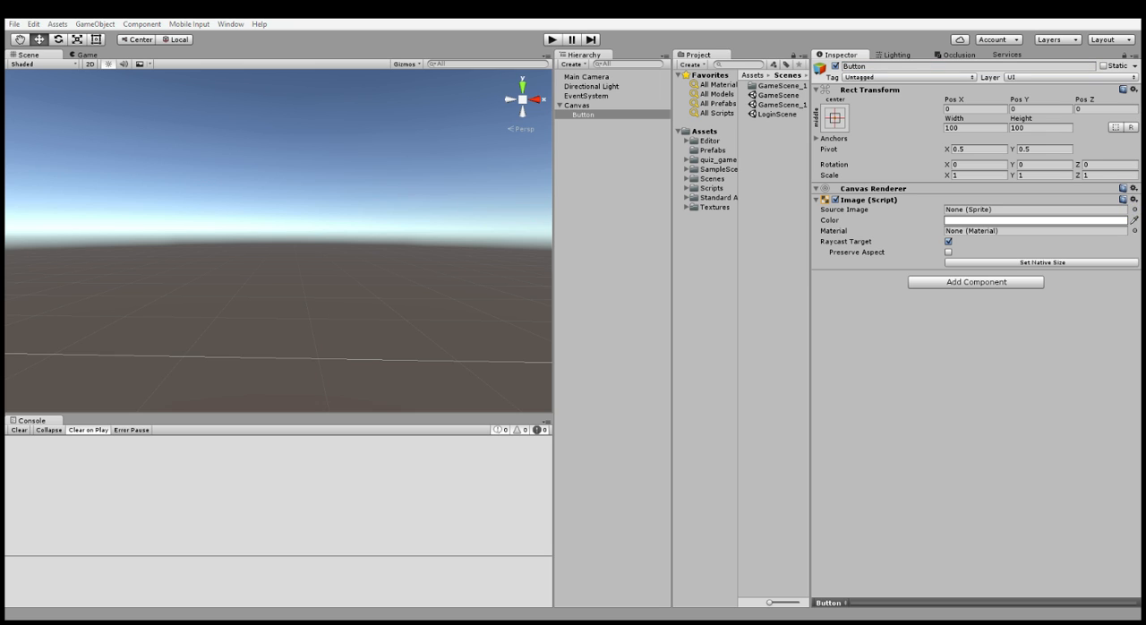
{"action": "left_click", "coordinate": [981, 286]}
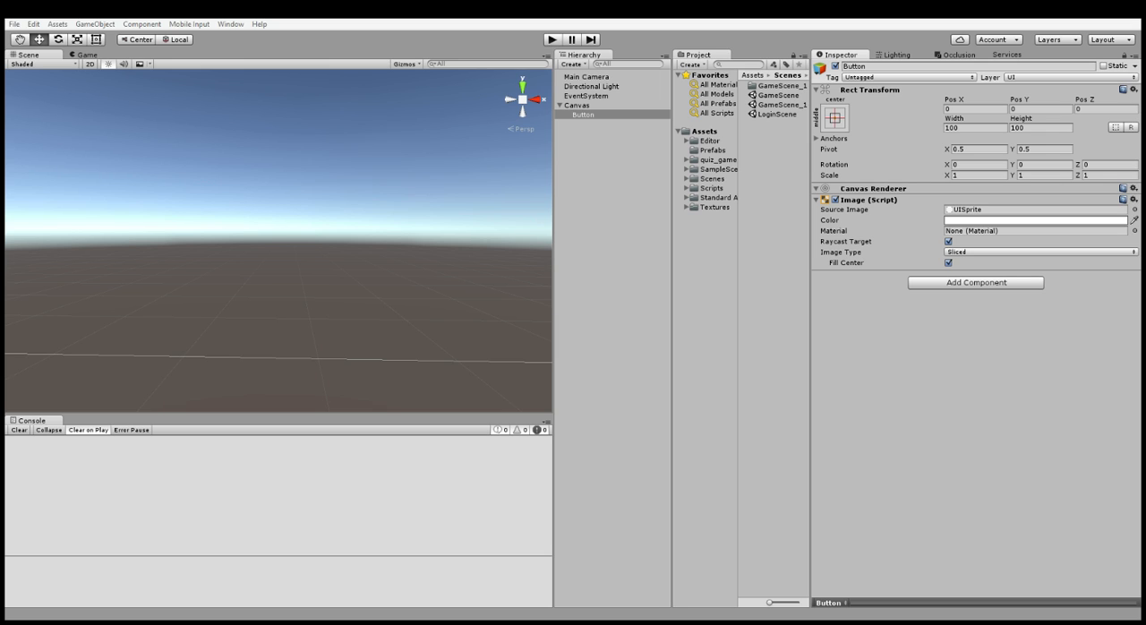
{"action": "left_click", "coordinate": [961, 284]}
{"action": "key", "text": "Return"}
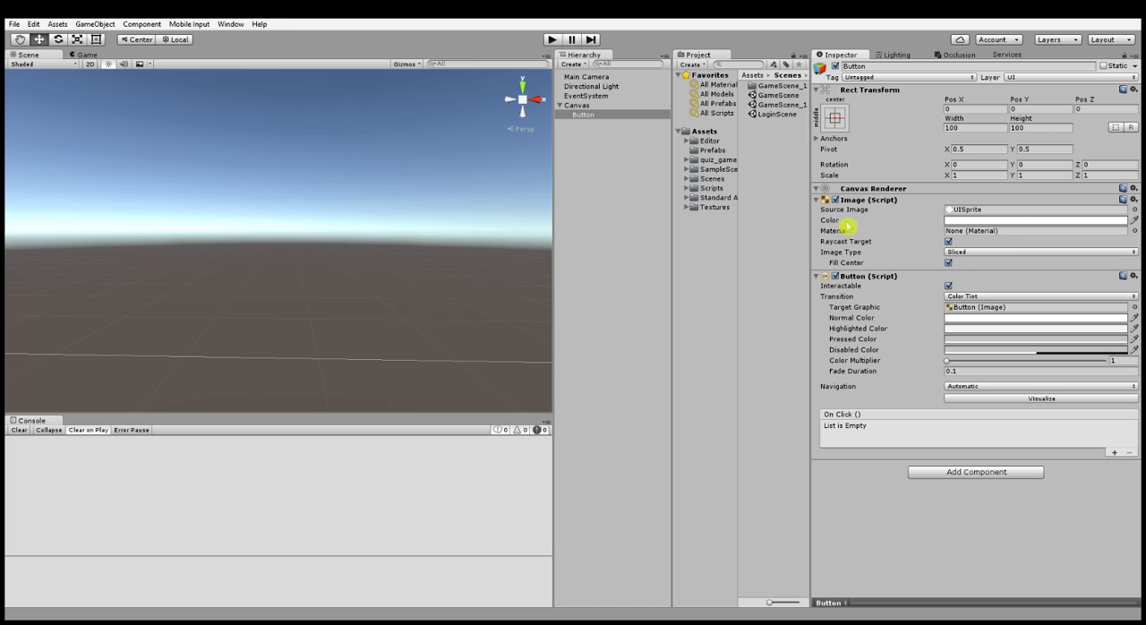
- Resize the new Button object to a width of 130 and a height of 30
{"action": "double_click", "coordinate": [587, 115]}
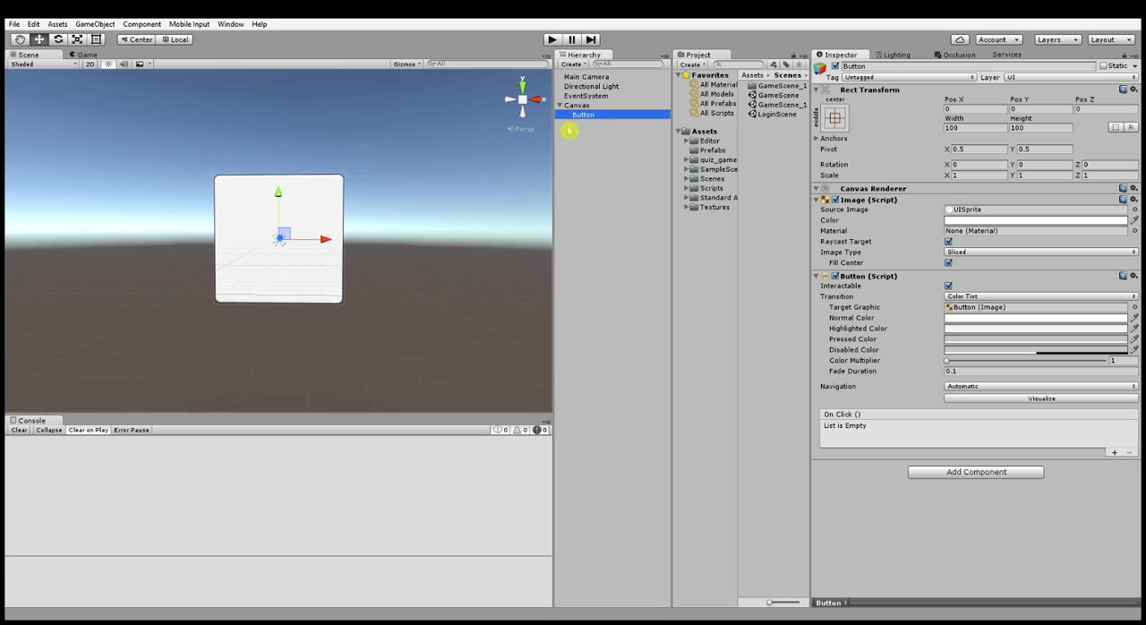
{"action": "key", "text": "a"}
{"action": "key", "text": "s"}
{"action": "right_click_drag", "start_coordinate": [434, 205], "coordinate": [436, 211]}
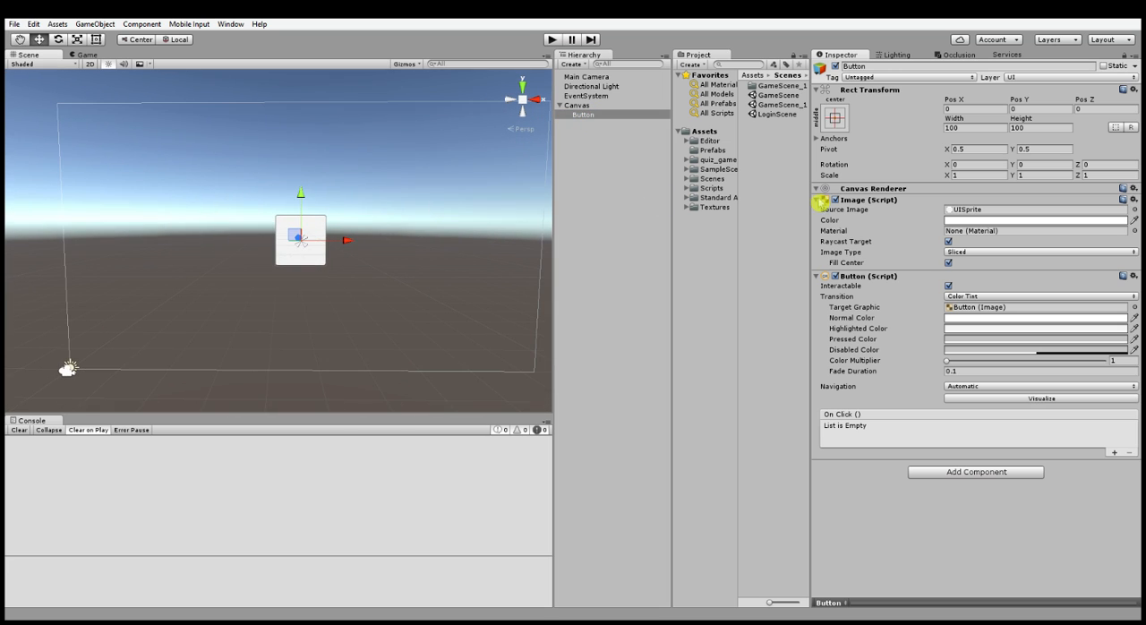
{"action": "left_click", "coordinate": [962, 129]}
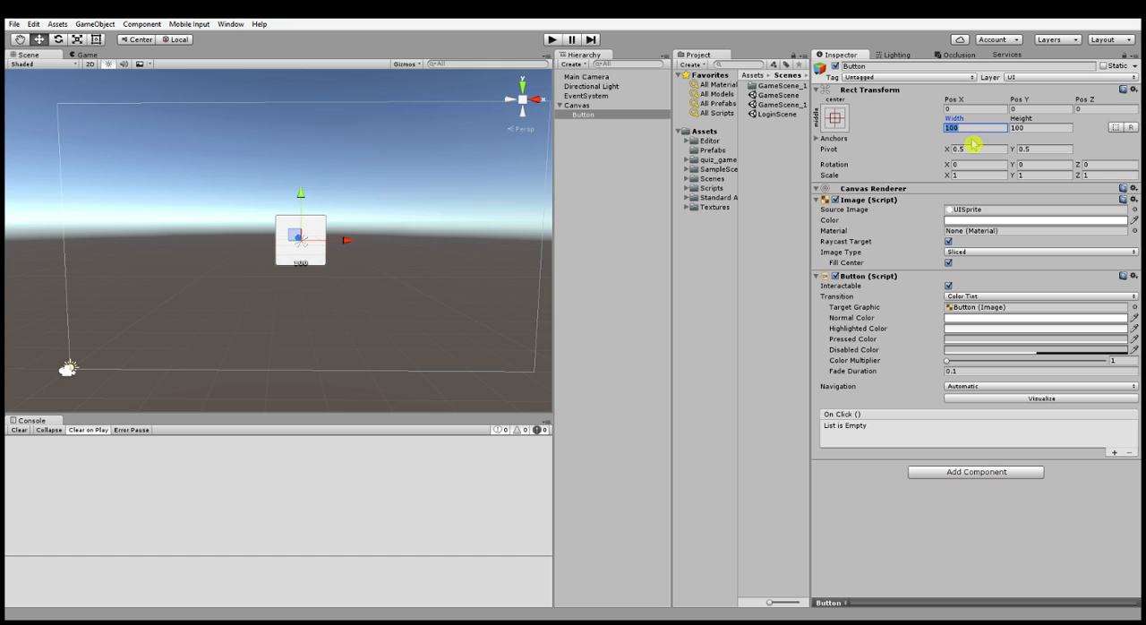
{"action": "type", "text": "130"}
{"action": "key", "text": "Tab"}
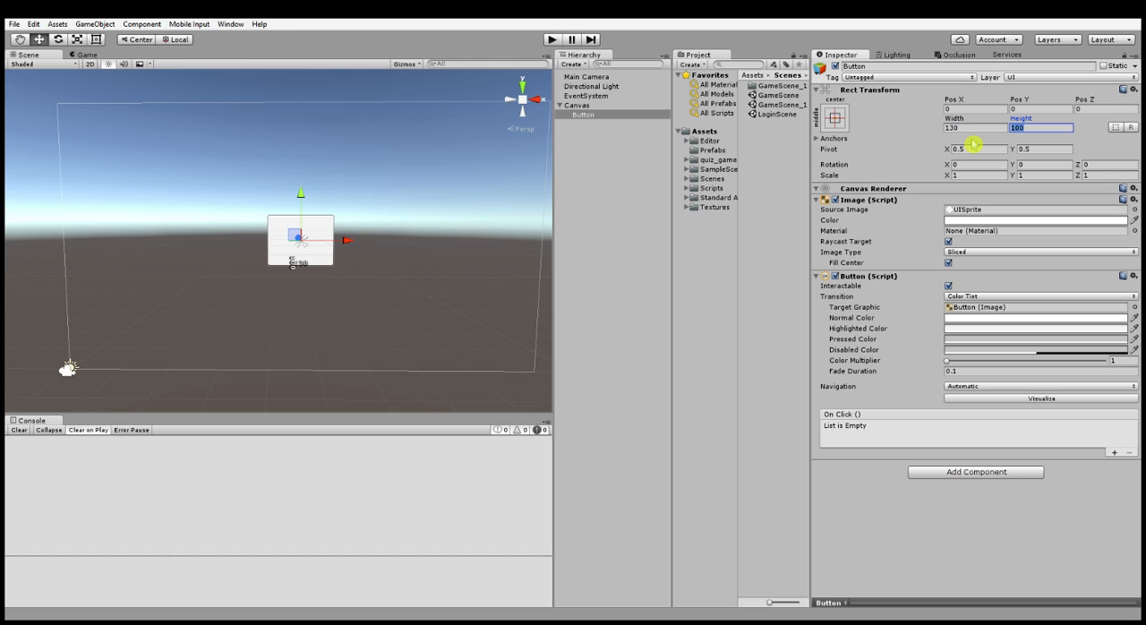
{"action": "type", "text": "30"}
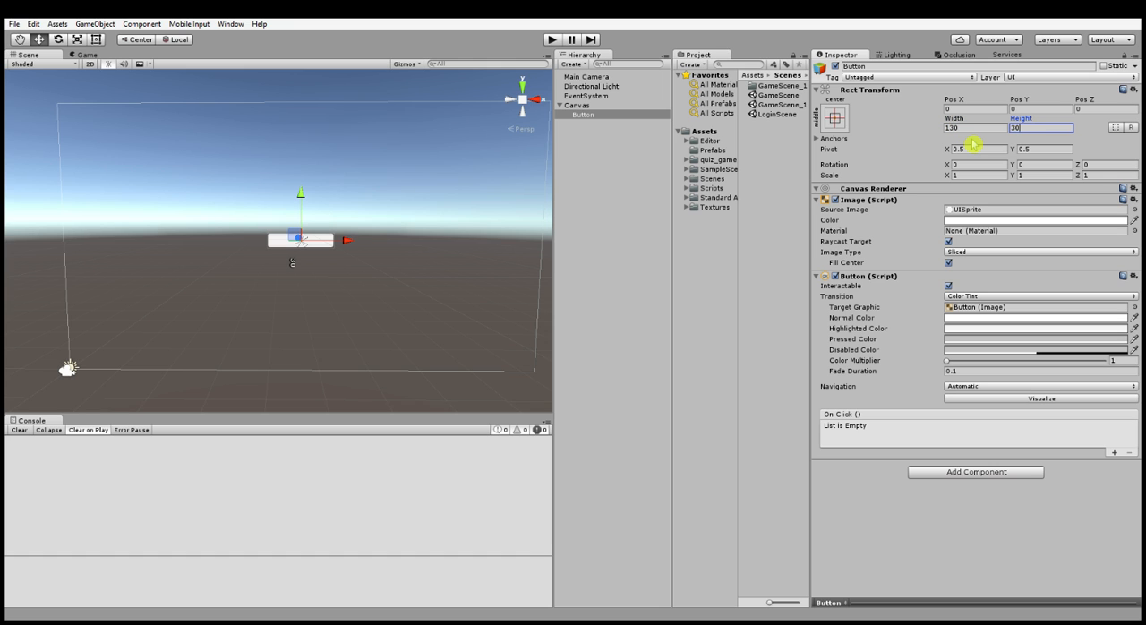
{"action": "left_click_drag", "start_coordinate": [273, 269], "coordinate": [294, 254], "text": "alt"}
{"action": "scroll", "coordinate": [293, 254], "scroll_direction": "up", "scroll_amount": 8, "text": "alt"}
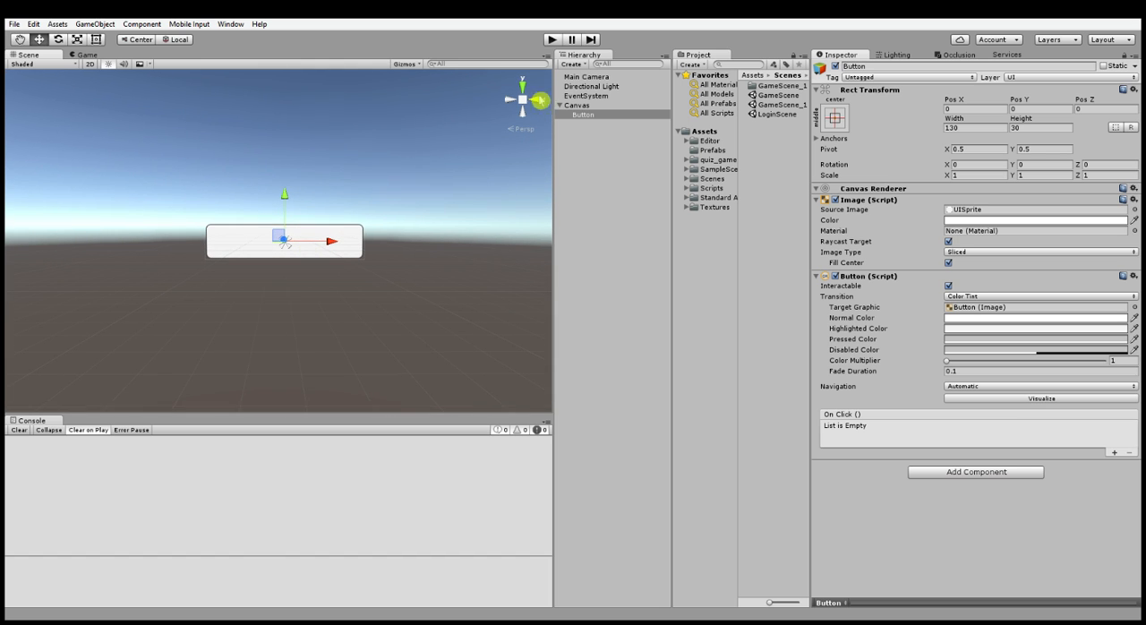
- Run the scene and test the blank button's click response in the game view
{"action": "left_click", "coordinate": [552, 39]}
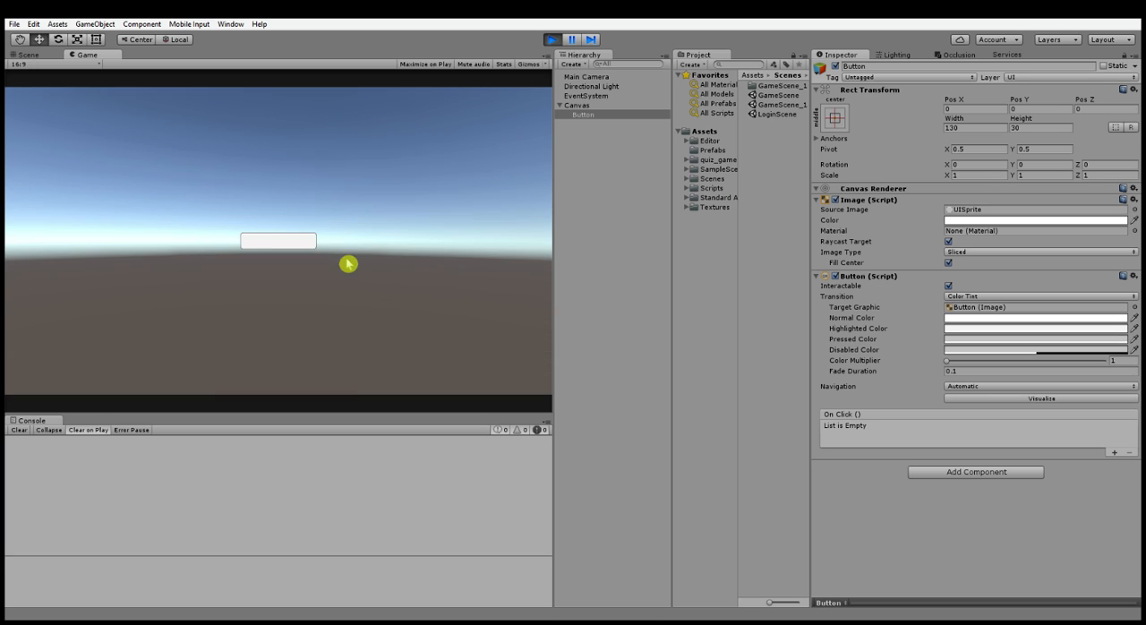
{"action": "left_click", "coordinate": [300, 238]}
{"action": "left_click", "coordinate": [302, 246]}
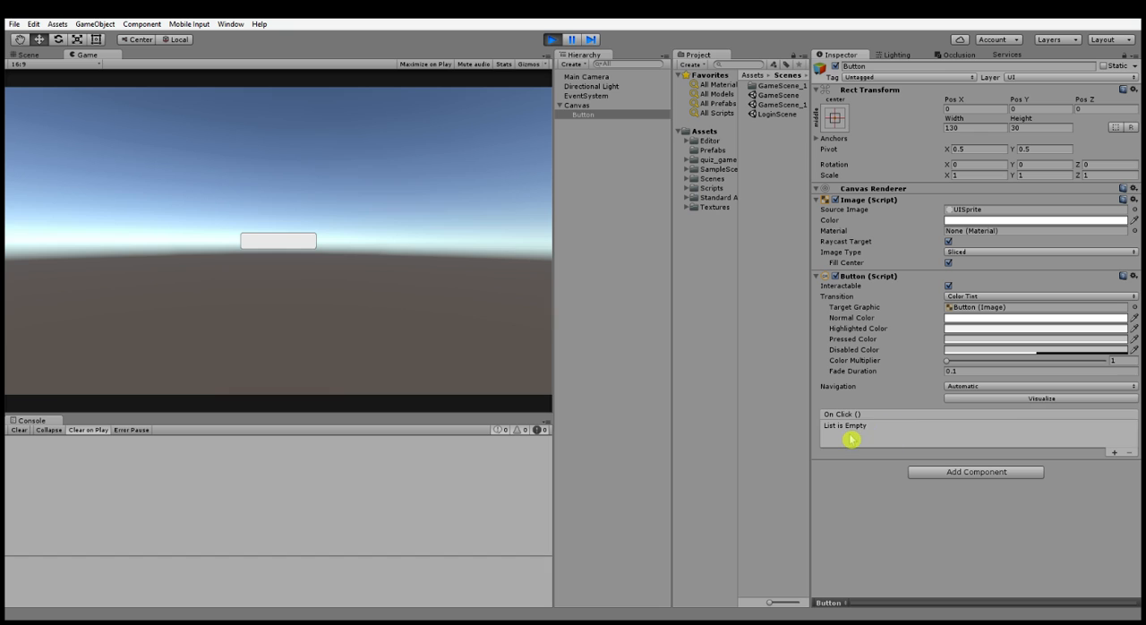
- Add an empty On Click entry to the Button while the scene is running, and stop play mode
{"action": "left_click", "coordinate": [1114, 453]}
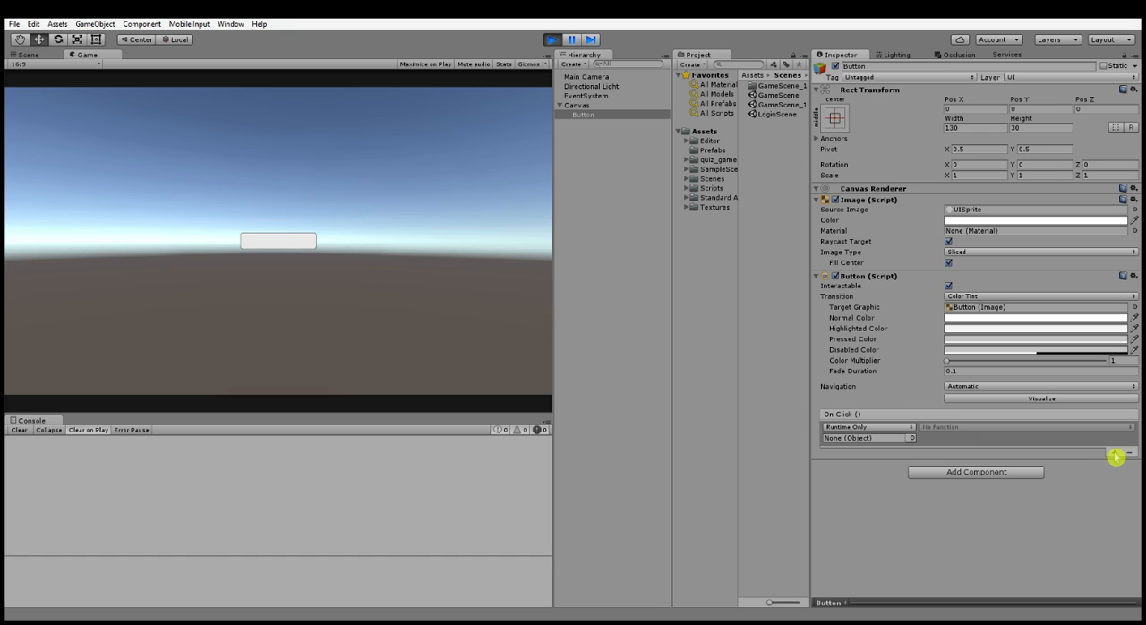
{"action": "left_click", "coordinate": [898, 427]}
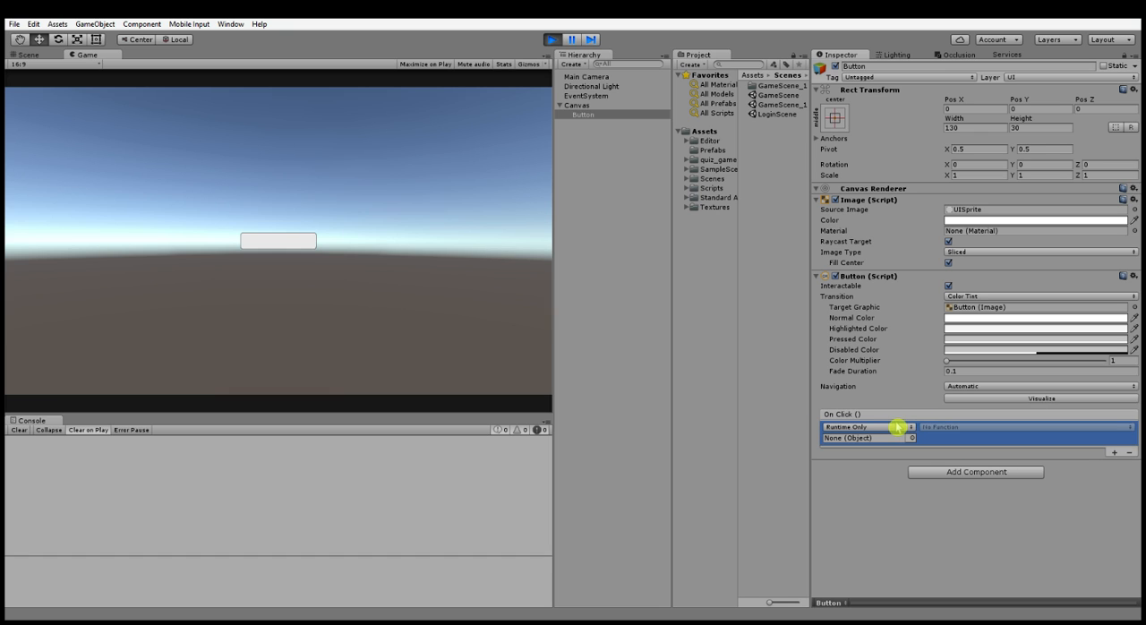
{"action": "left_click", "coordinate": [551, 40]}
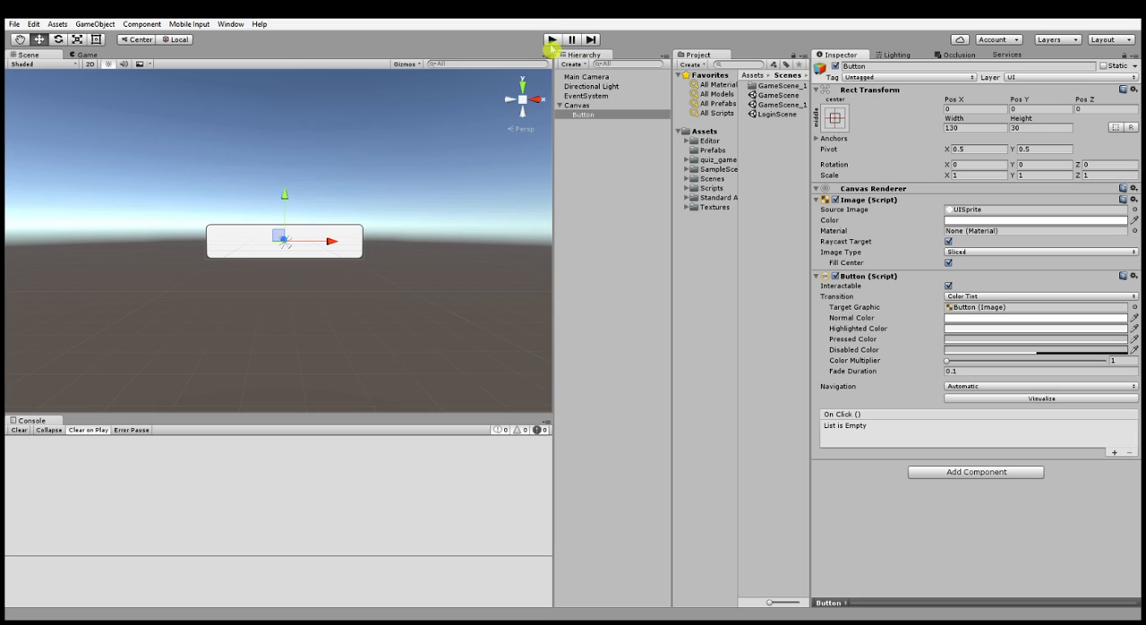
- Create an empty child object under the Button and rename it Text
{"action": "left_click", "coordinate": [288, 316]}
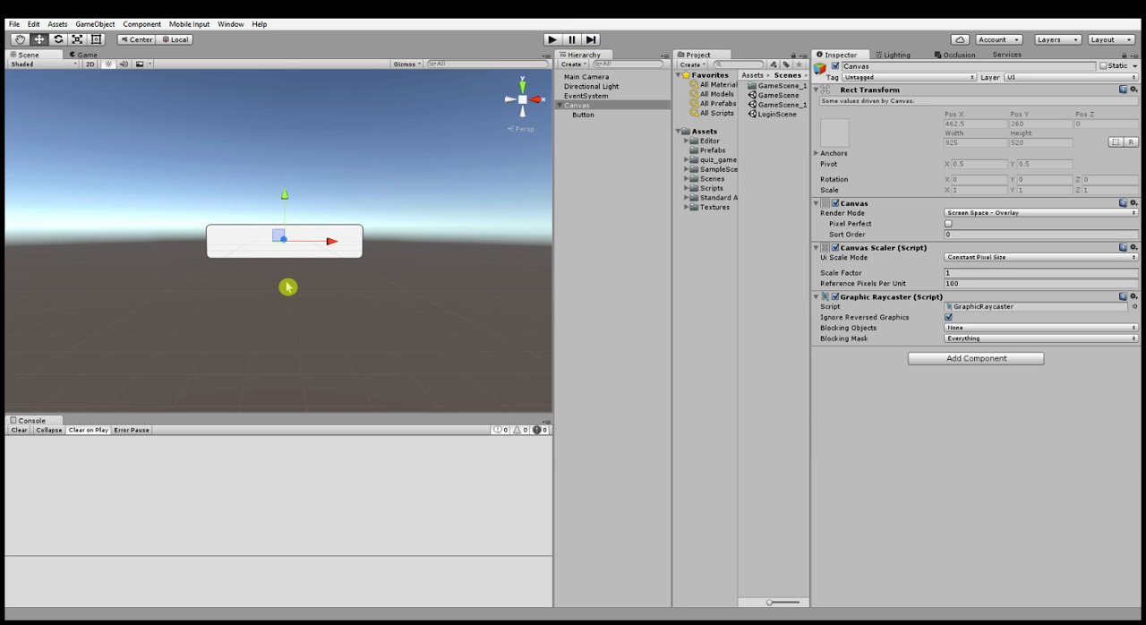
{"action": "left_click", "coordinate": [605, 115]}
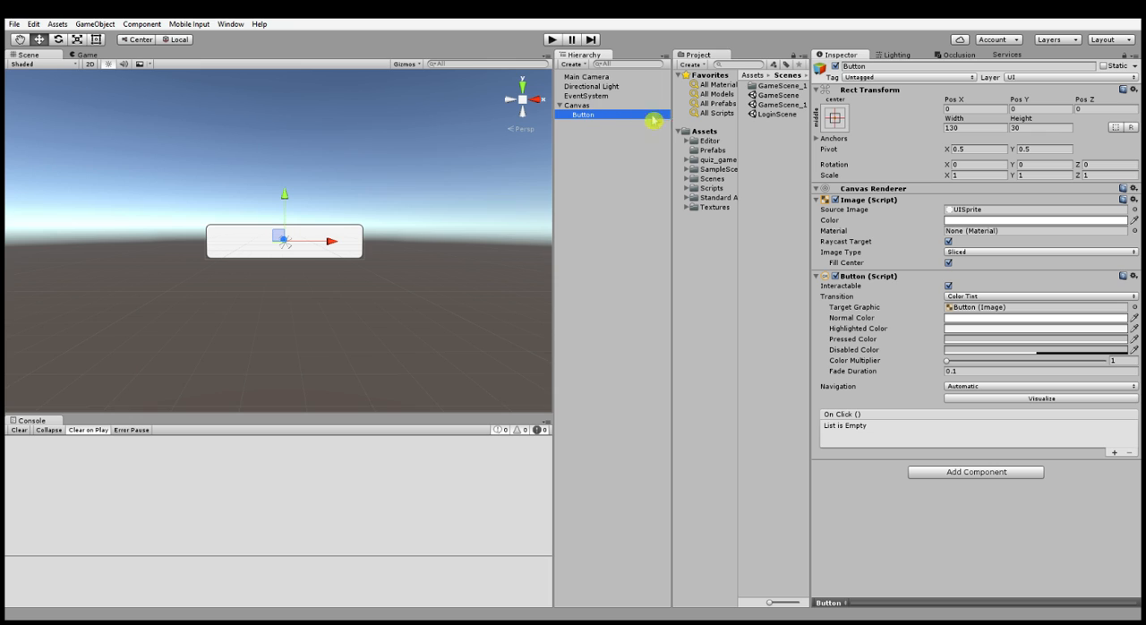
{"action": "key", "text": "alt+shift+n"}
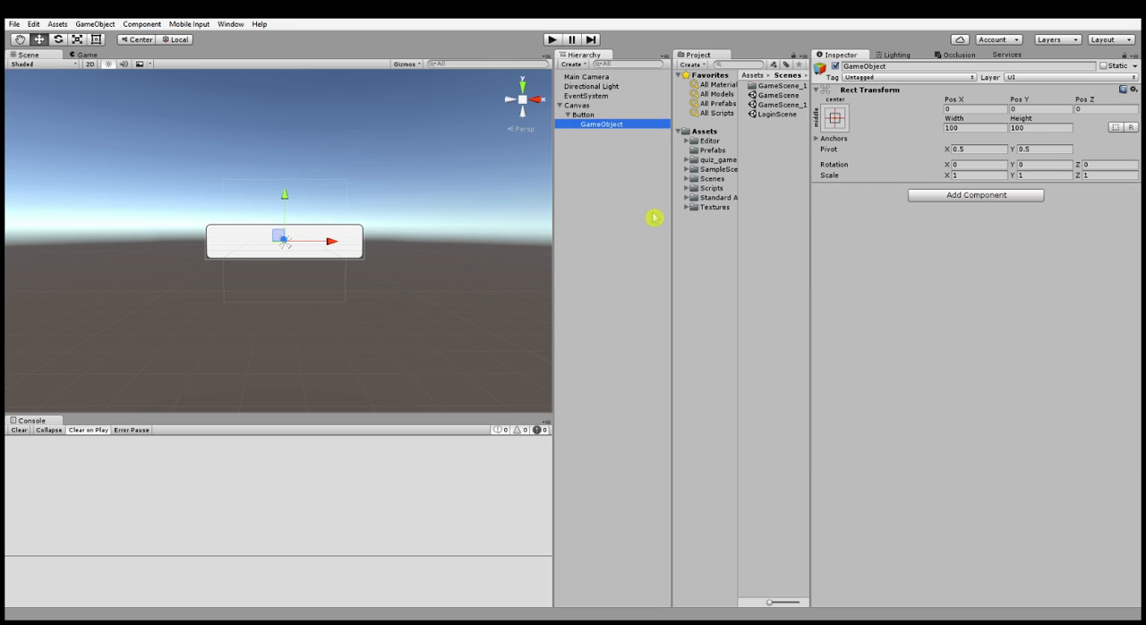
{"action": "left_click", "coordinate": [933, 66]}
{"action": "type", "text": "Text"}
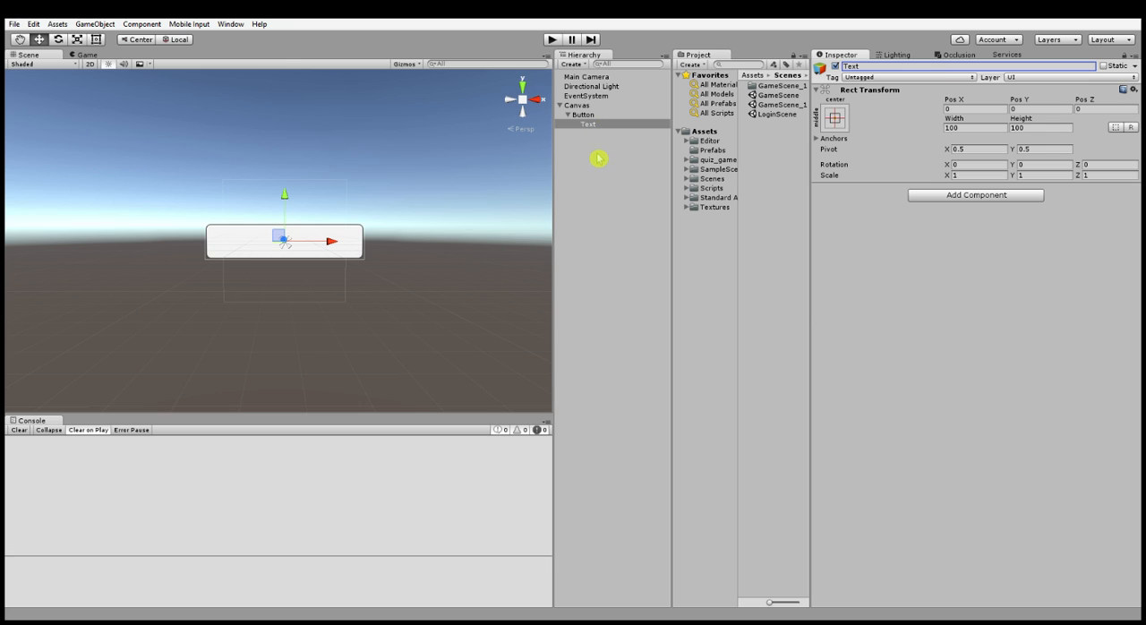
{"action": "left_click", "coordinate": [596, 125]}
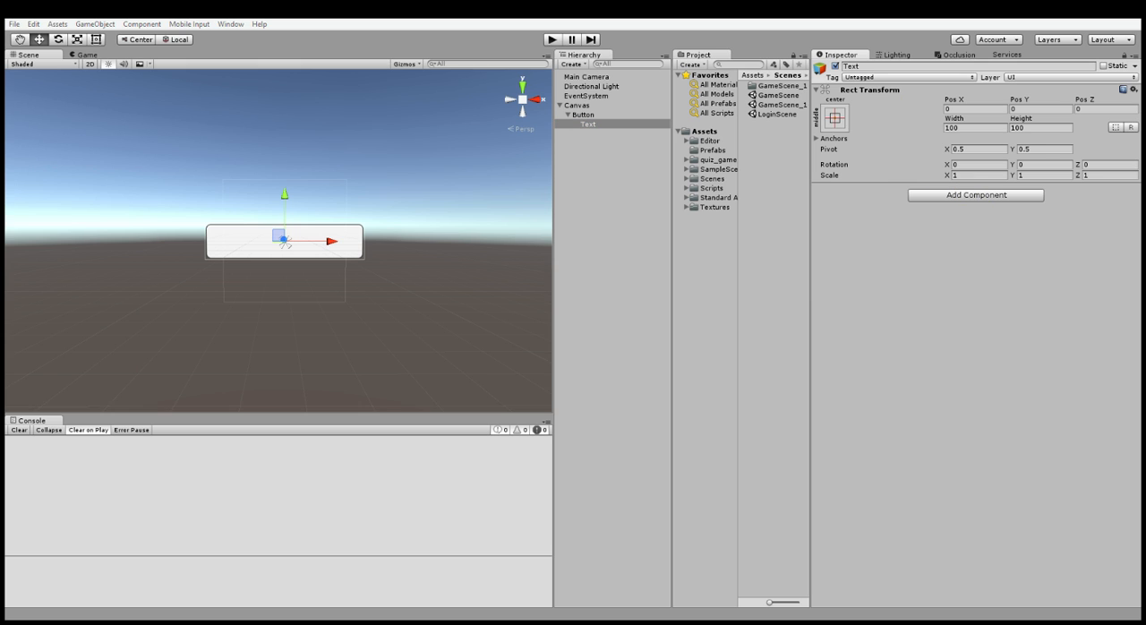
- Add a Text component to the Text object and set its content to "Button"
{"action": "key", "text": "Return"}
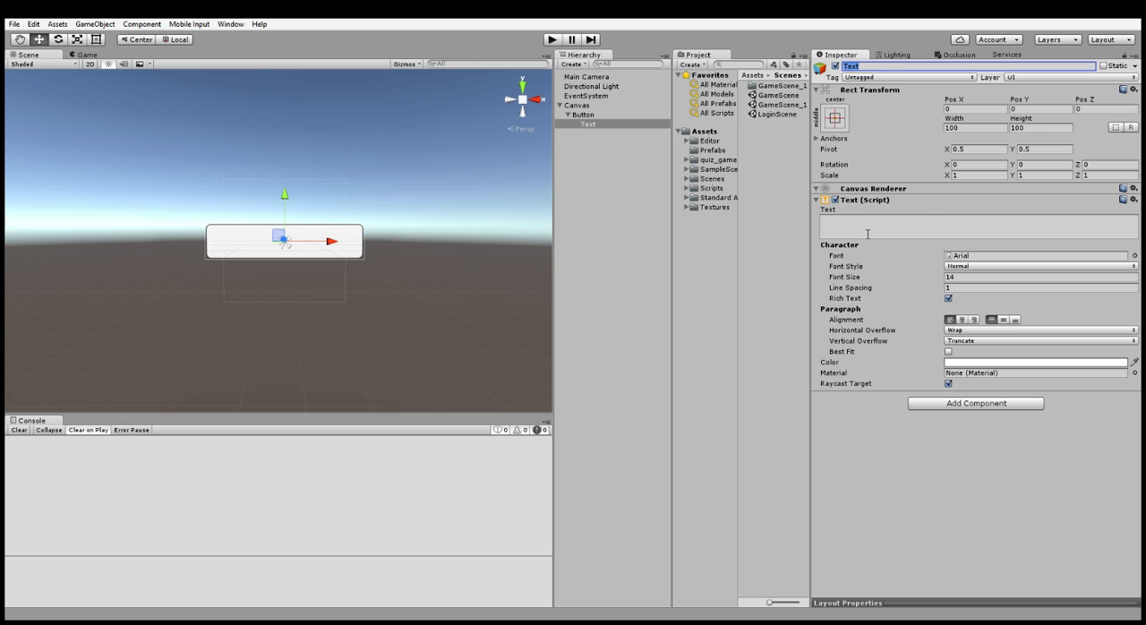
{"action": "left_click", "coordinate": [924, 233]}
{"action": "type", "text": "Button"}
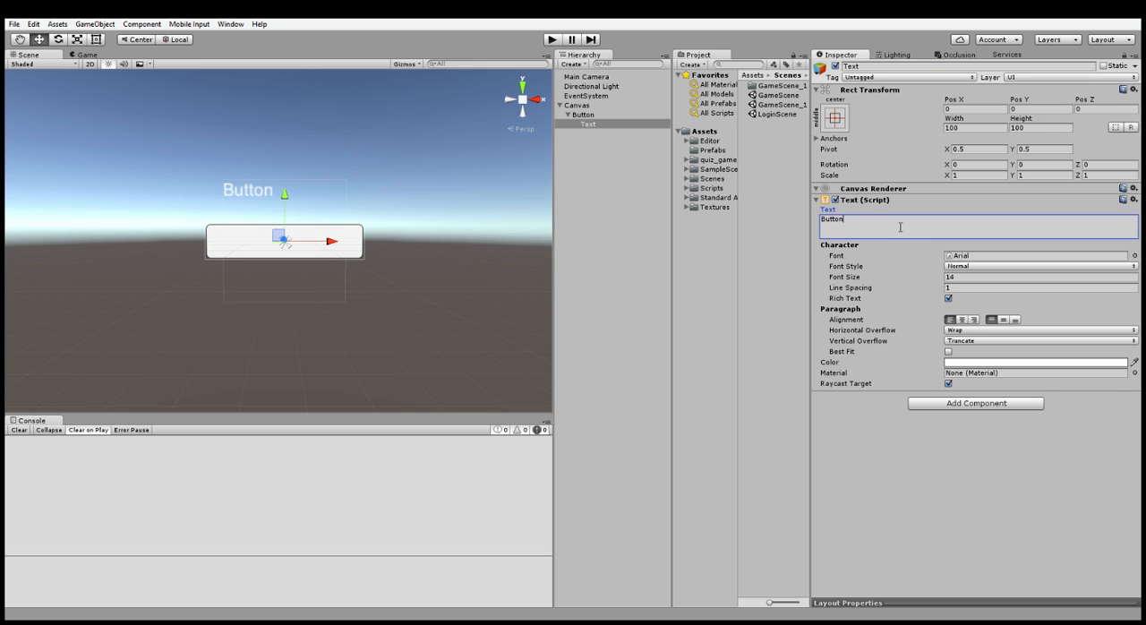
{"action": "left_click", "coordinate": [1012, 490]}
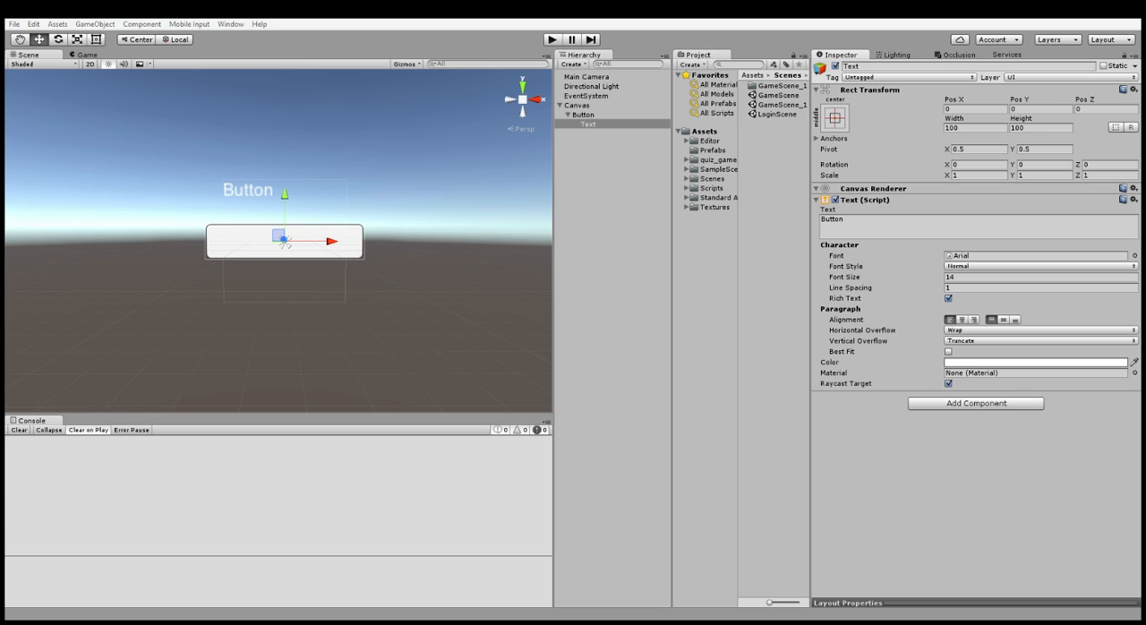
- Stretch the Text object's anchors in both directions and set its left, top, right and bottom offsets to 0
{"action": "left_click", "coordinate": [961, 296]}
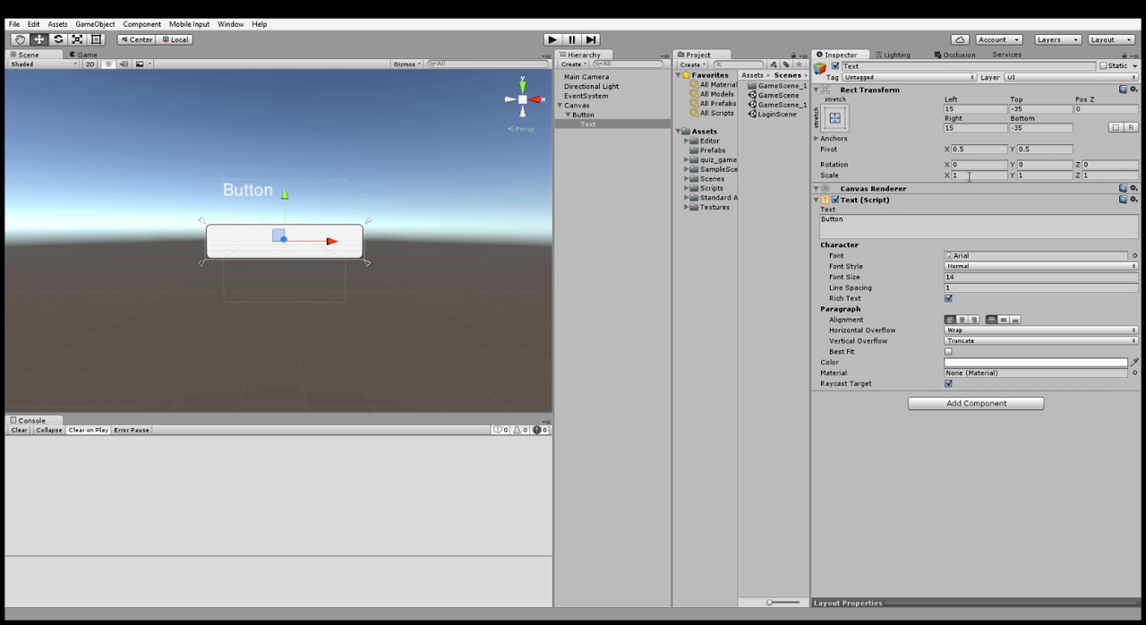
{"action": "left_click", "coordinate": [965, 107]}
{"action": "type", "text": "0"}
{"action": "key", "text": "Tab"}
{"action": "type", "text": "0"}
{"action": "key", "text": "Tab"}
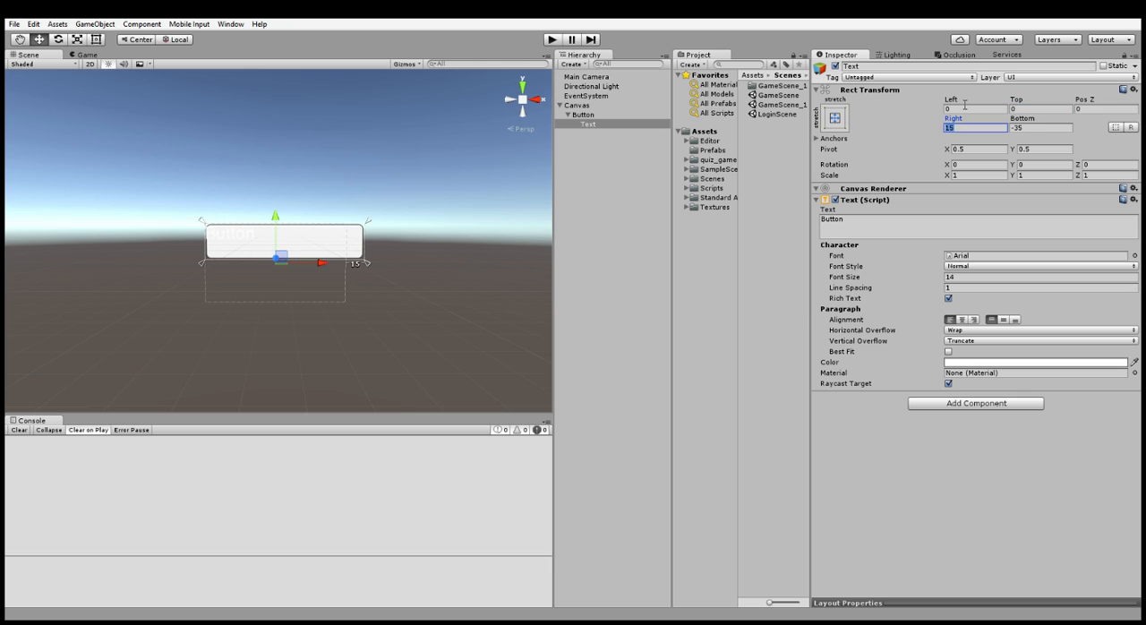
{"action": "type", "text": "0"}
{"action": "key", "text": "Tab"}
{"action": "type", "text": "0"}
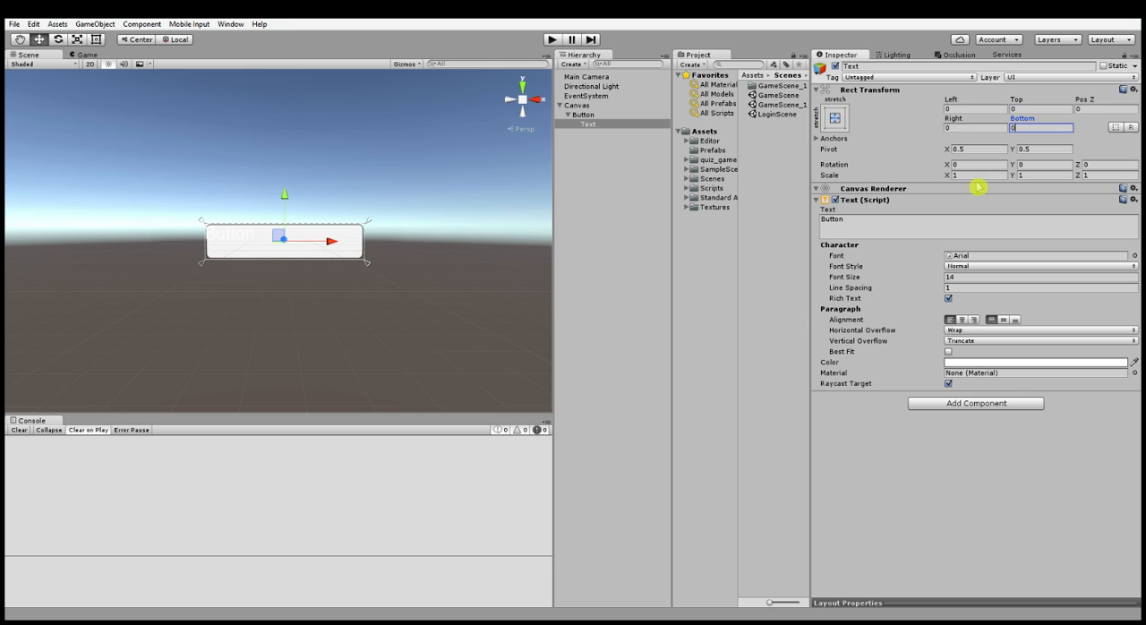
- Center the label text horizontally and vertically and change its color to dark grey
{"action": "left_click", "coordinate": [962, 319]}
{"action": "left_click", "coordinate": [1003, 320]}
{"action": "right_click_drag", "start_coordinate": [302, 288], "coordinate": [307, 284]}
{"action": "key", "text": "w"}
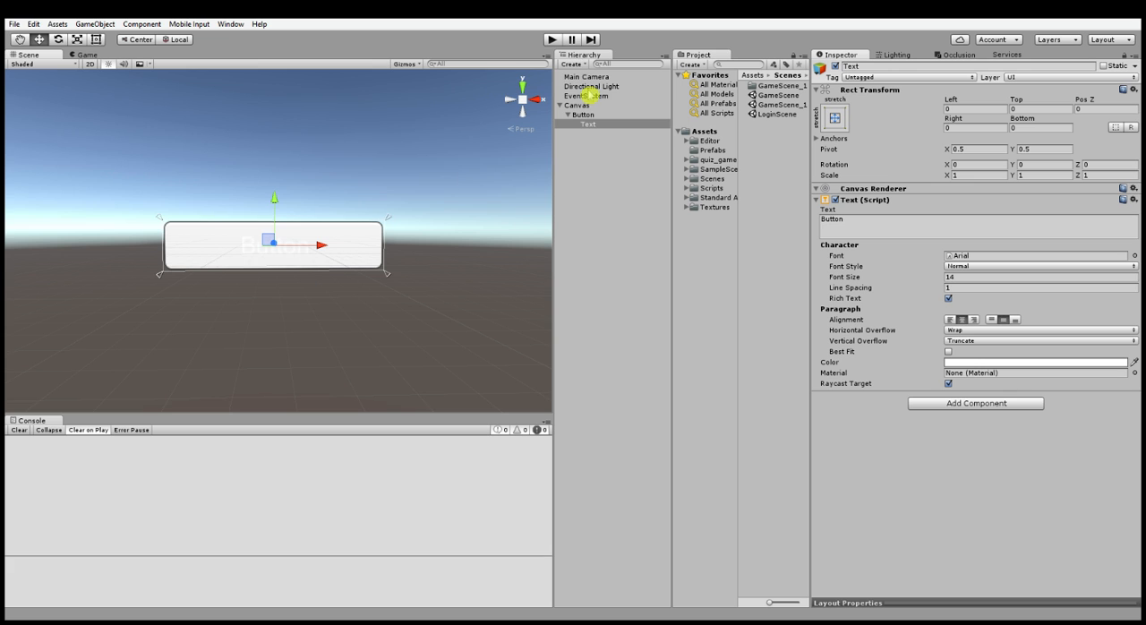
{"action": "key", "text": "w"}
{"action": "right_click_drag", "start_coordinate": [379, 253], "coordinate": [371, 258]}
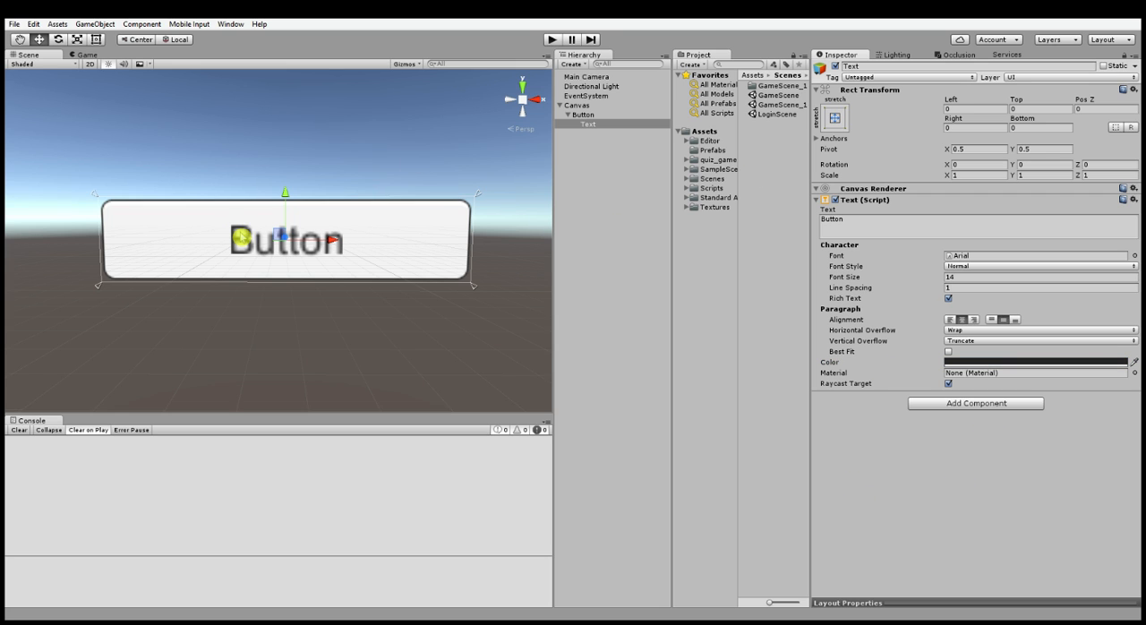
- Add a standard UI button to the Canvas and move the handmade Button above it, to about Pos Y 40.5
{"action": "left_click", "coordinate": [587, 108]}
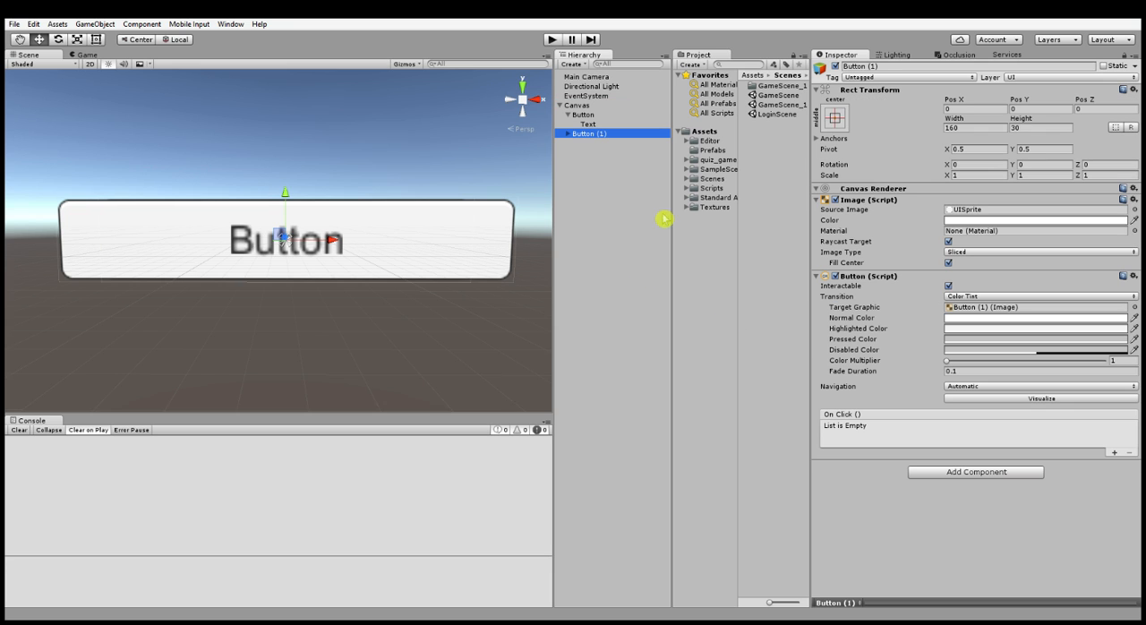
{"action": "left_click", "coordinate": [583, 114]}
{"action": "left_click_drag", "start_coordinate": [285, 195], "coordinate": [287, 82]}
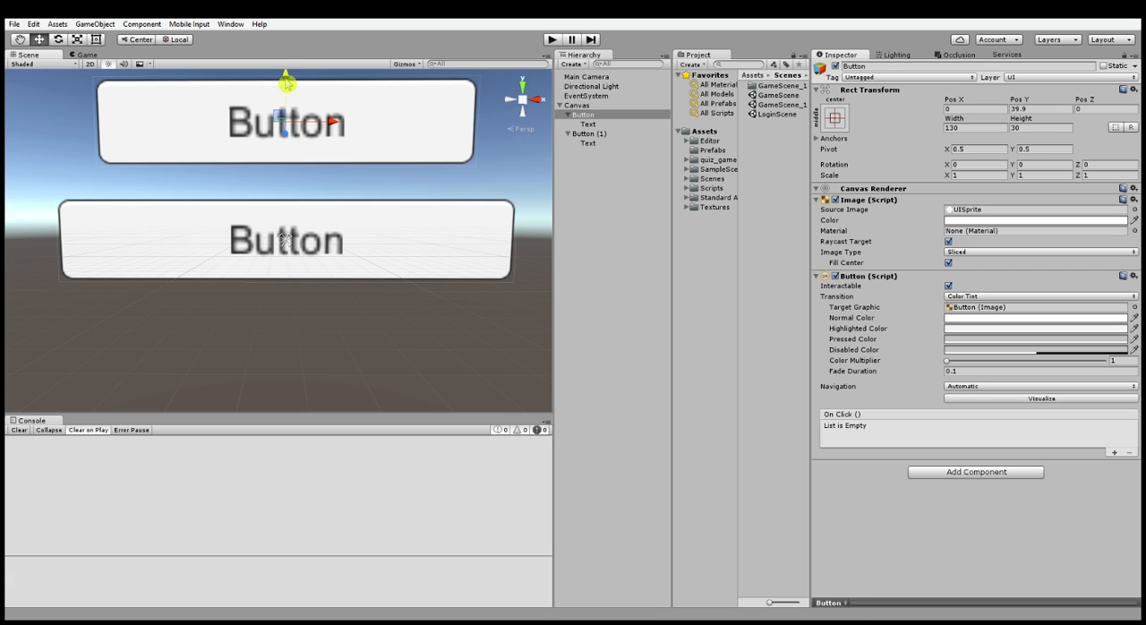
{"action": "scroll", "coordinate": [317, 298], "scroll_direction": "down", "scroll_amount": 3}
{"action": "scroll", "coordinate": [316, 297], "scroll_direction": "down", "scroll_amount": 3}
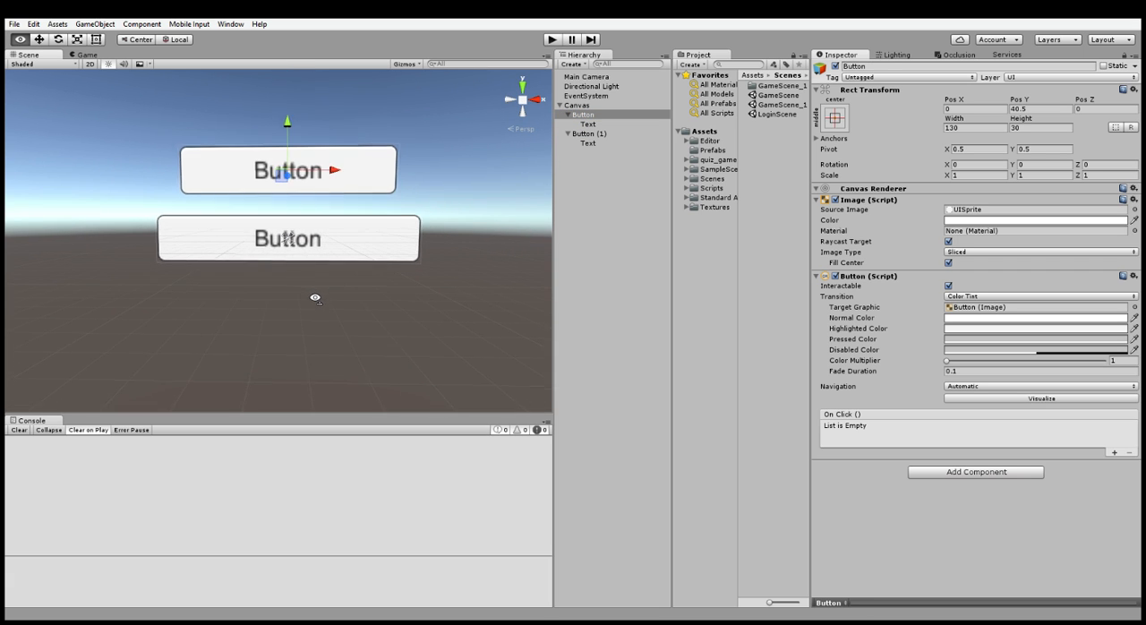
- Set the handmade Button's width to 160 to match the standard button
{"action": "left_click", "coordinate": [583, 134]}
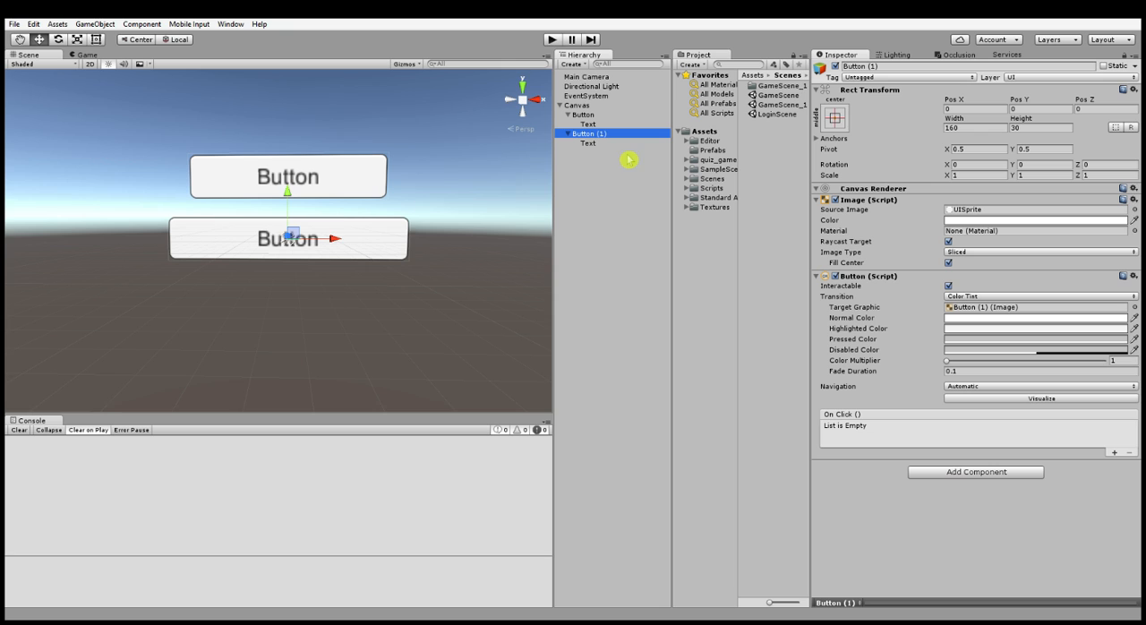
{"action": "left_click", "coordinate": [597, 115]}
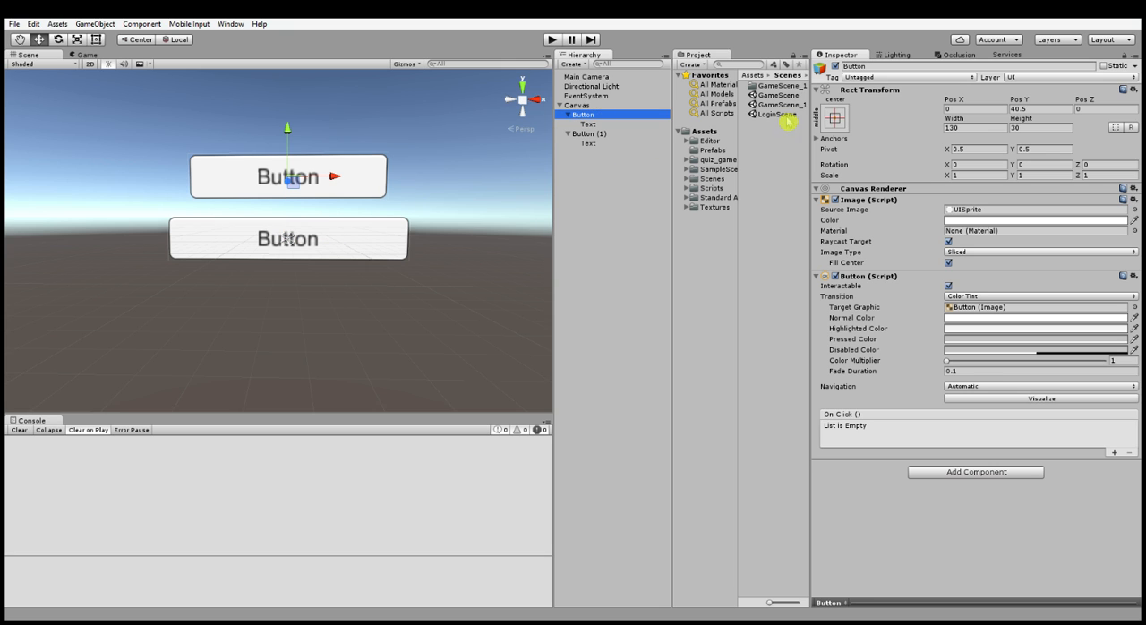
{"action": "left_click", "coordinate": [975, 127]}
{"action": "type", "text": "160"}
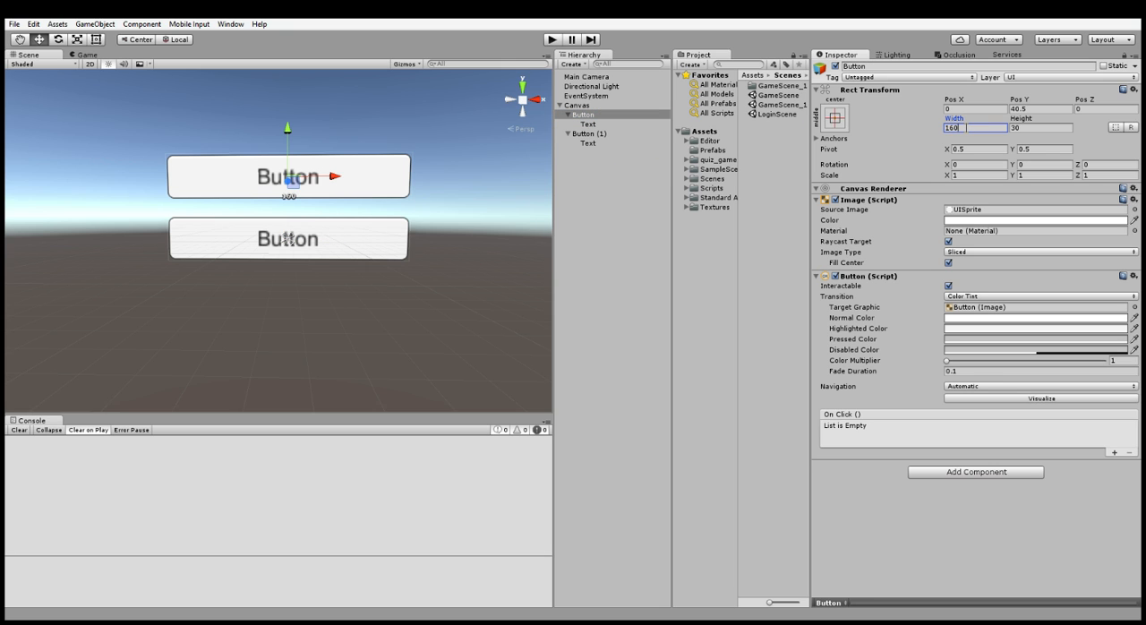
- Compare the components of both buttons and briefly run the scene to view them together
{"action": "left_click", "coordinate": [604, 116]}
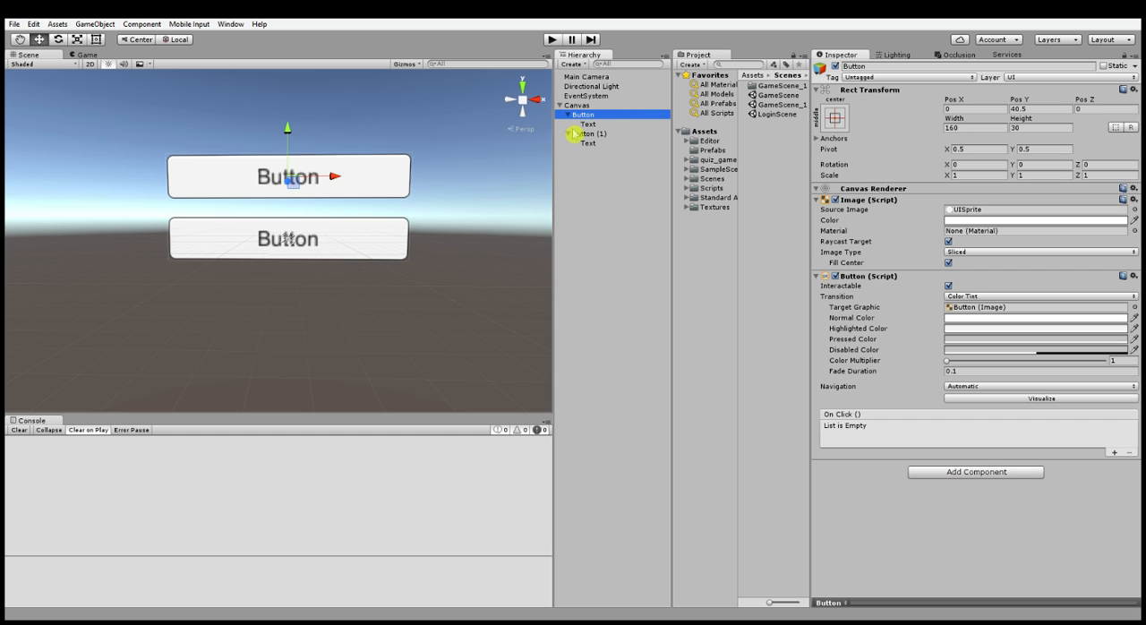
{"action": "left_click", "coordinate": [592, 133]}
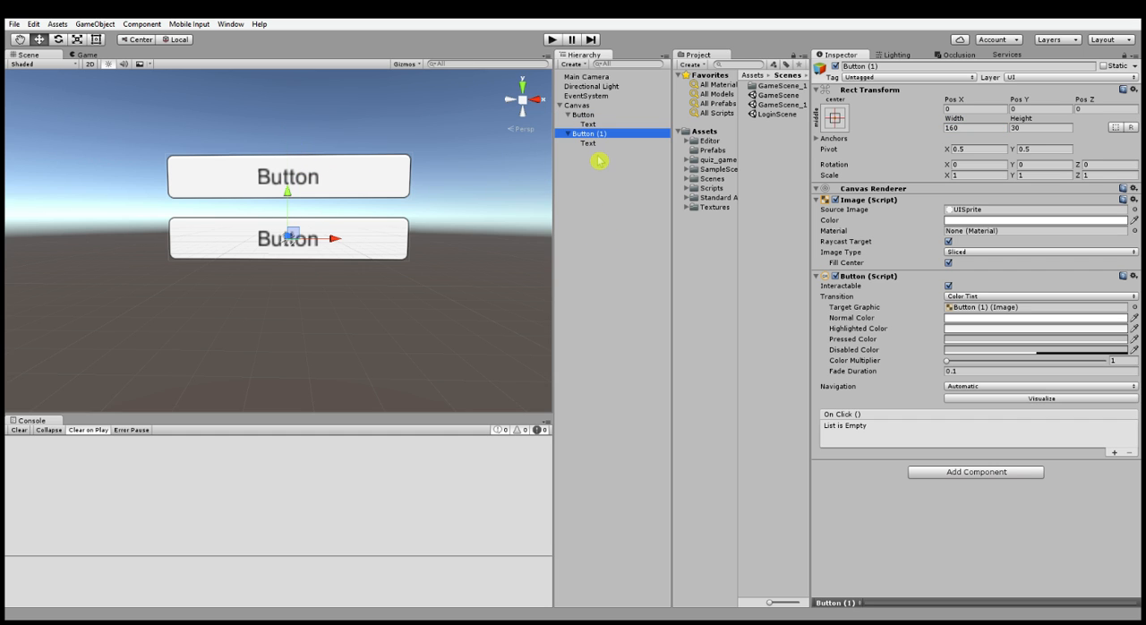
{"action": "left_click", "coordinate": [548, 39]}
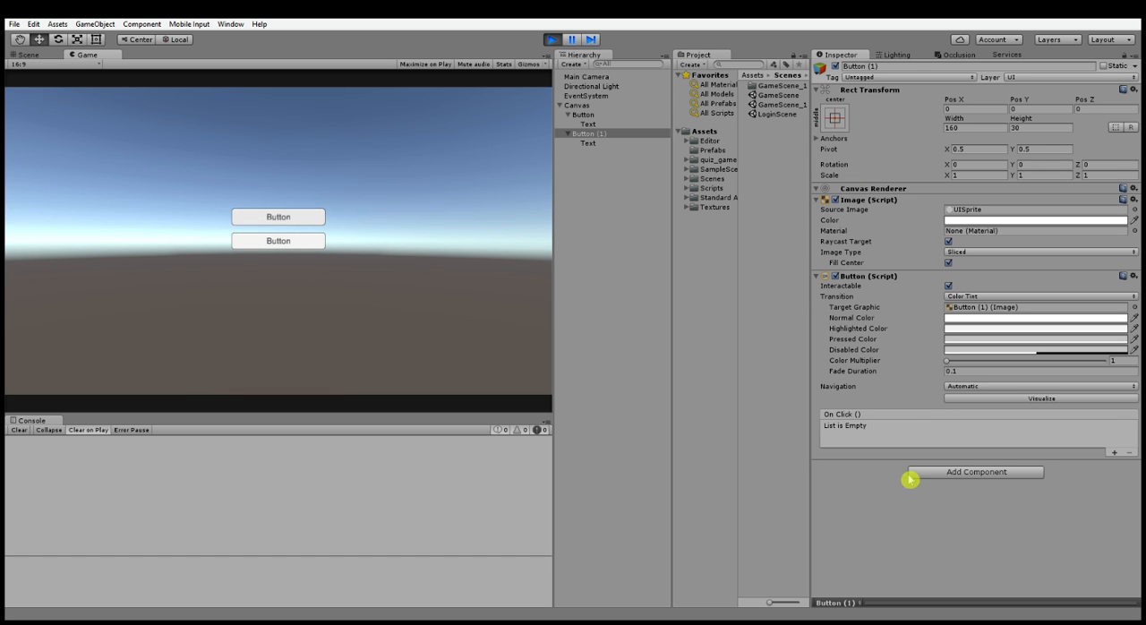
{"action": "left_click", "coordinate": [553, 40]}
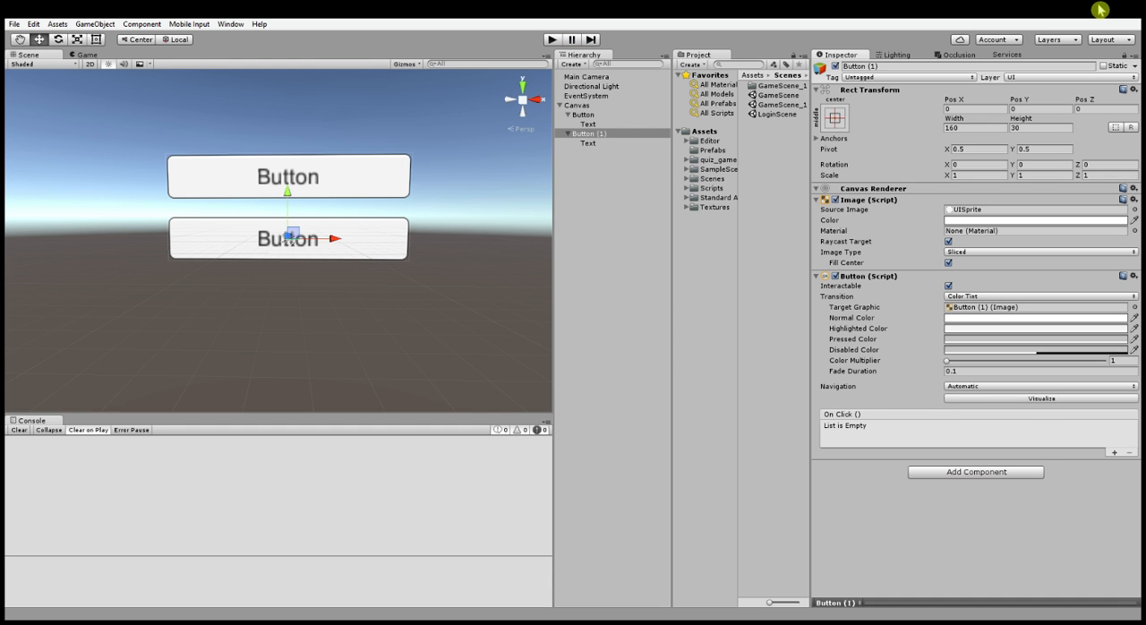